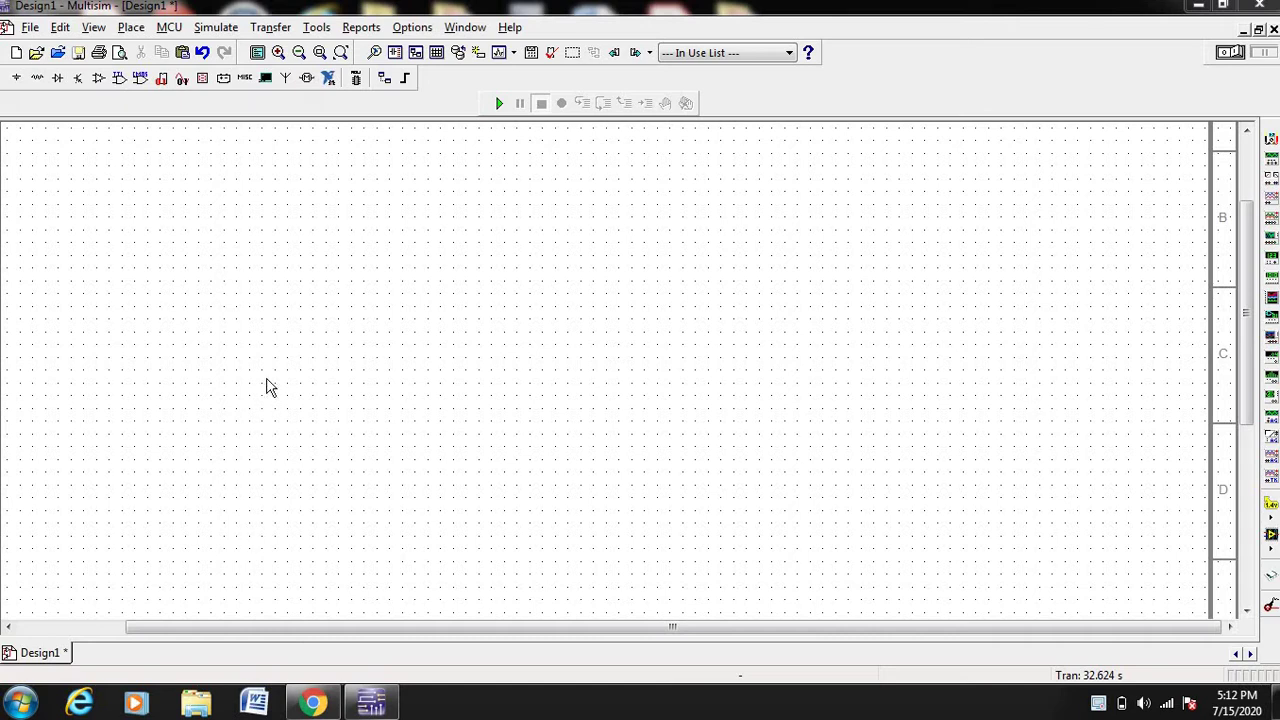
Place a T_FF toggle flip-flop, U1, from Misc Digital in the middle of the sheet
left_click(163, 82)
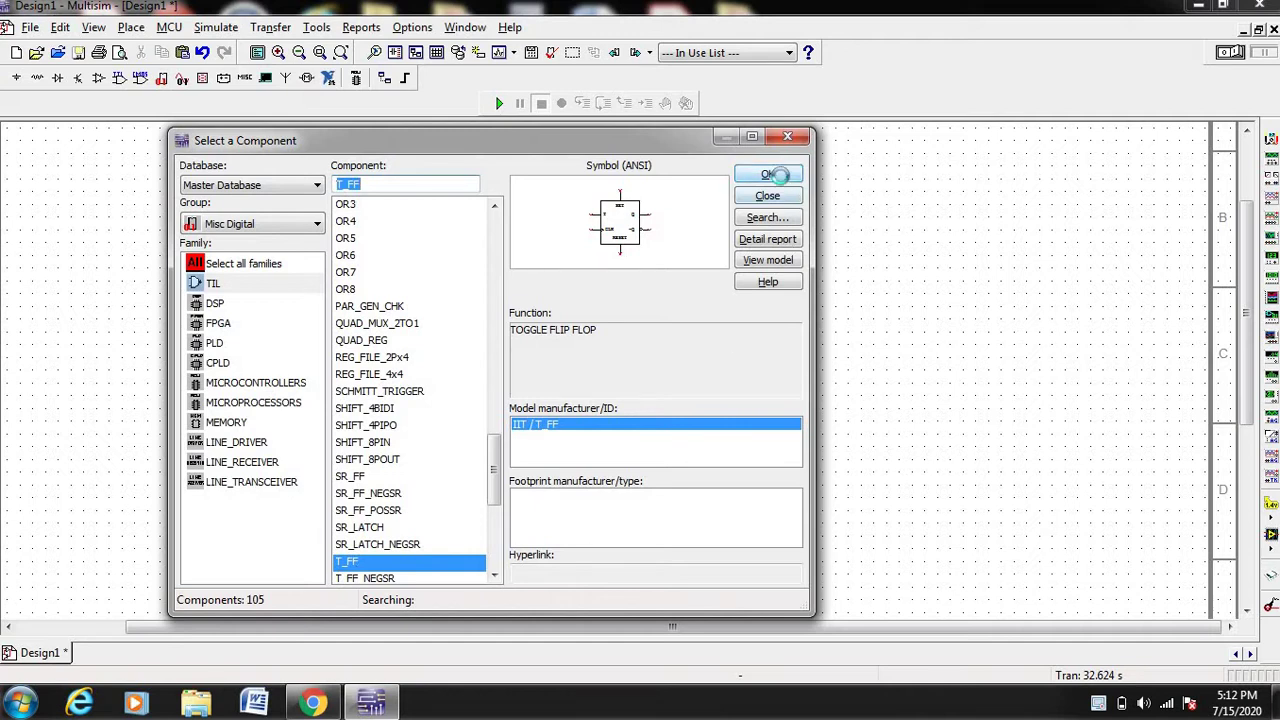
left_click(768, 175)
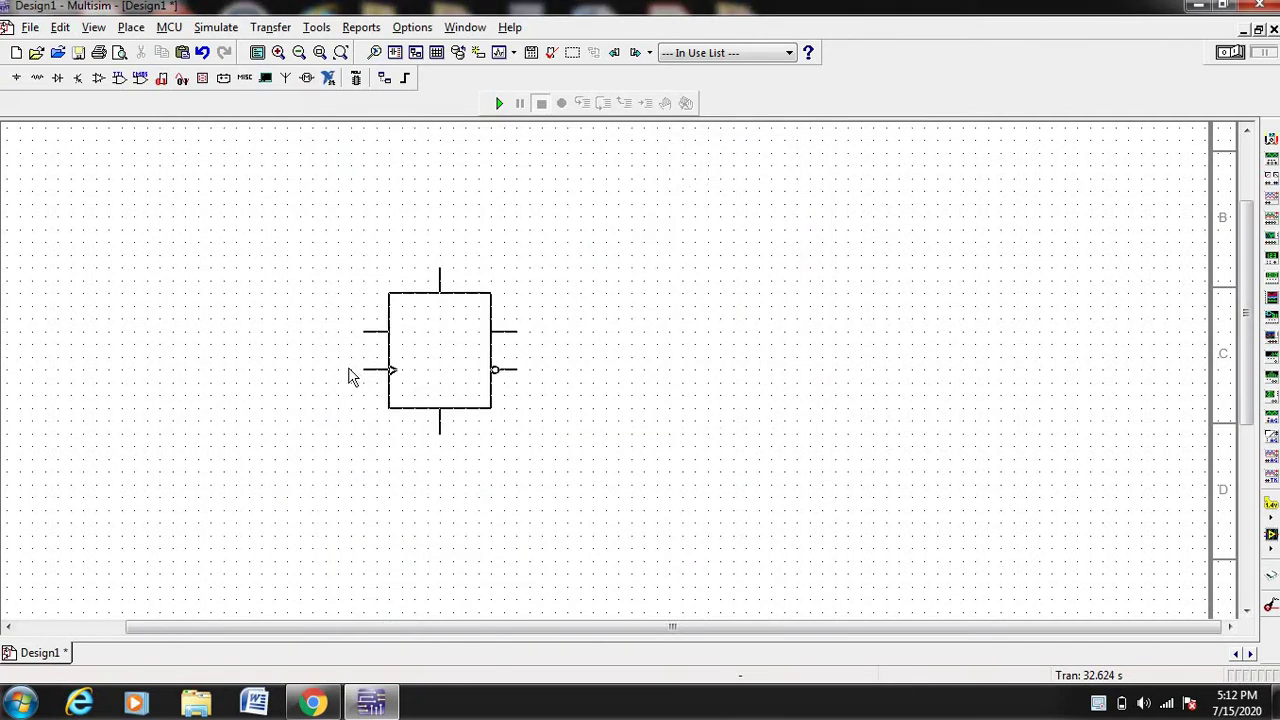
left_click(352, 376)
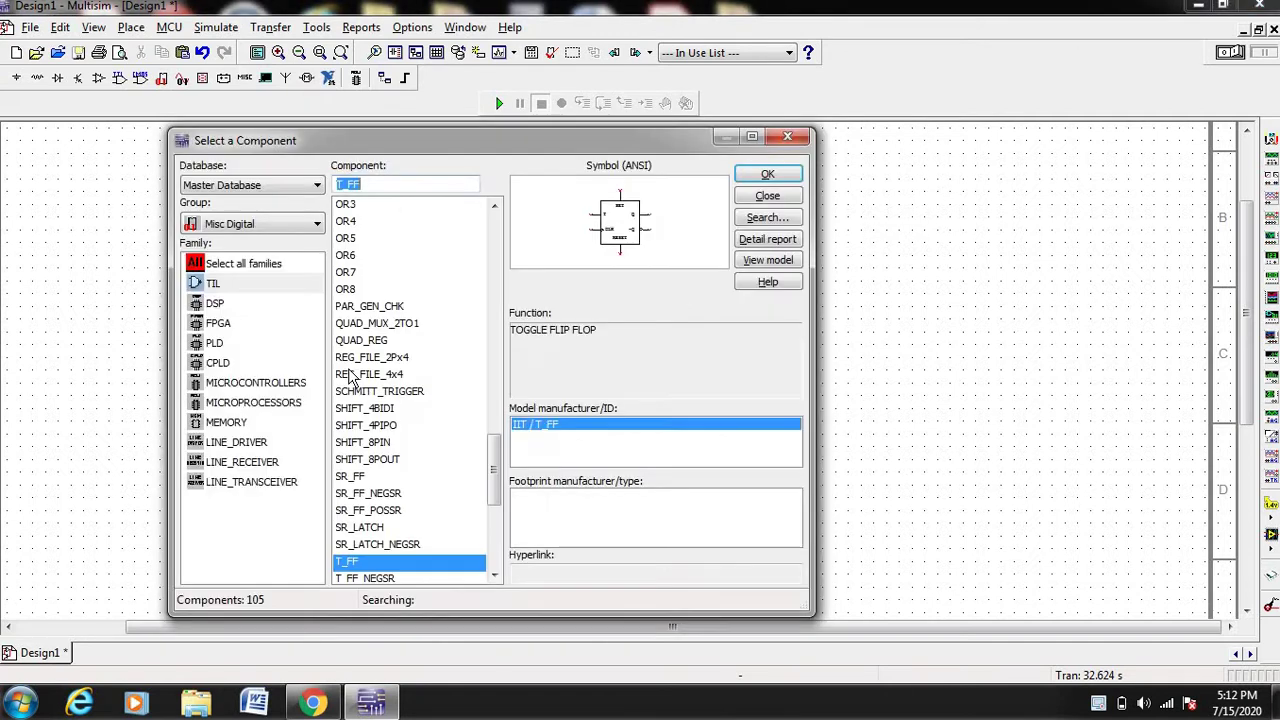
left_click(787, 139)
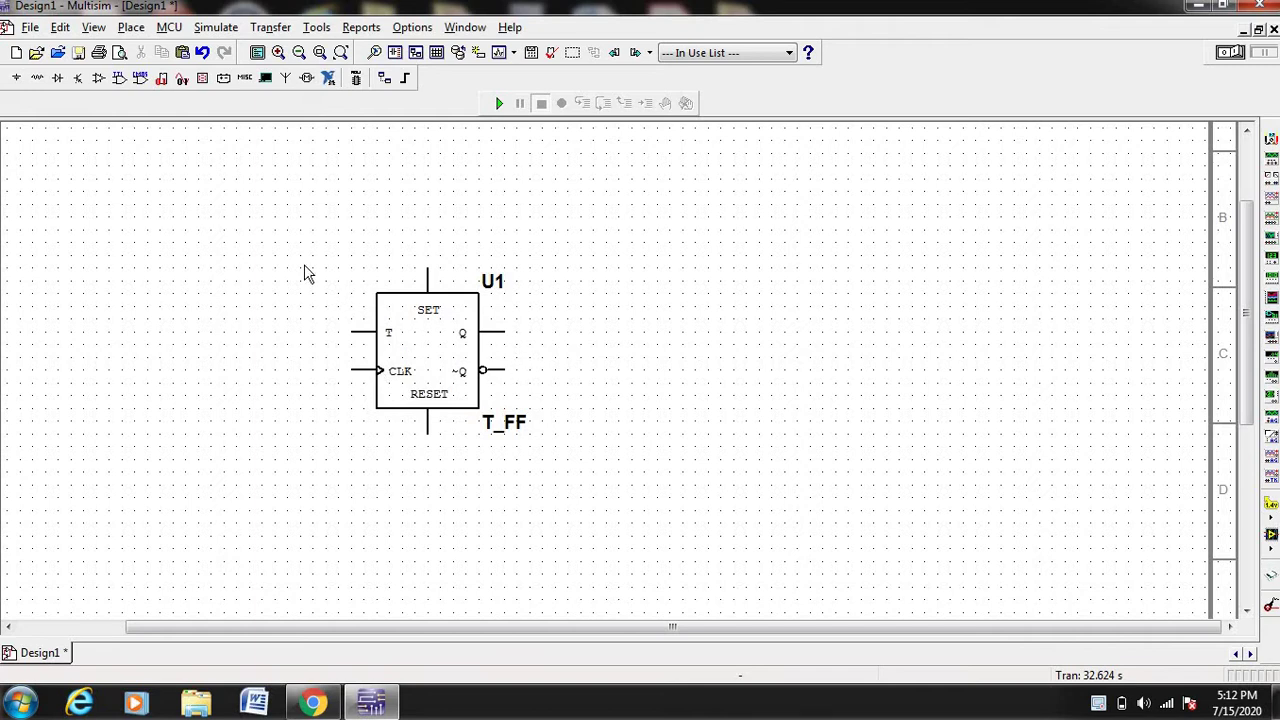
Place an INTERACTIVE_DIGITAL_CONSTANT, U2, left of U1 and copy it above as U3
left_click(17, 85)
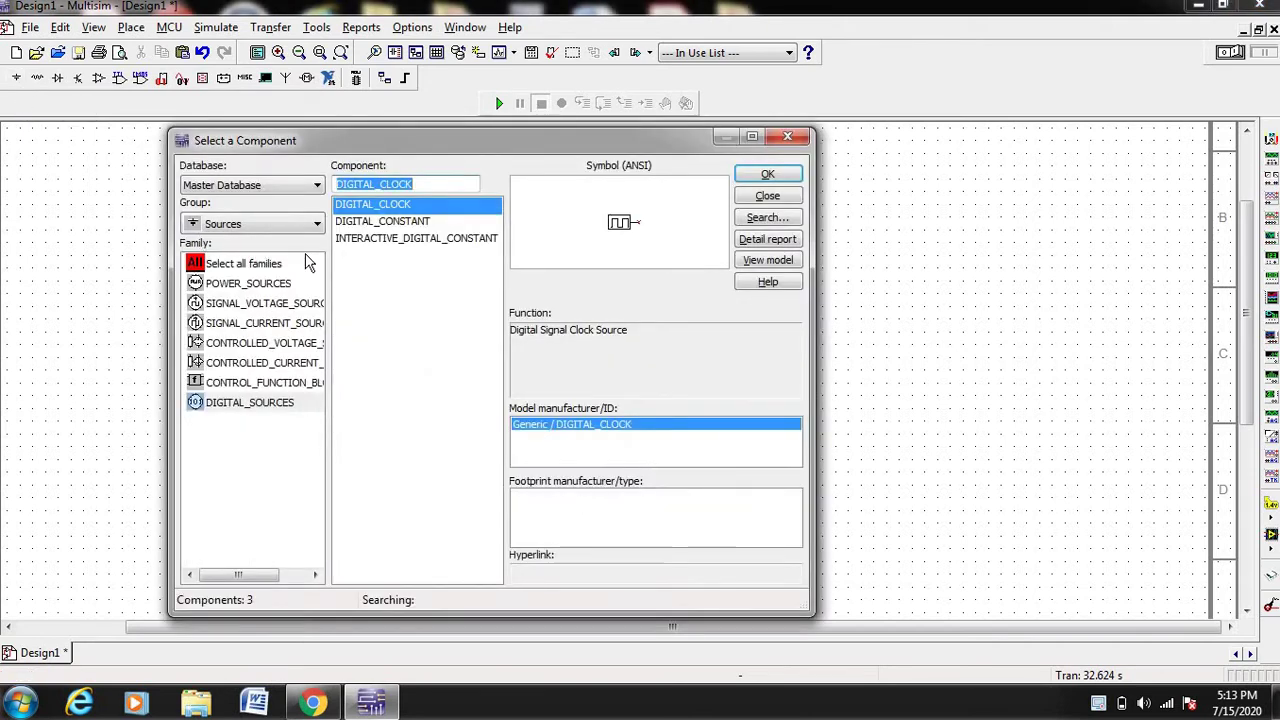
left_click(256, 412)
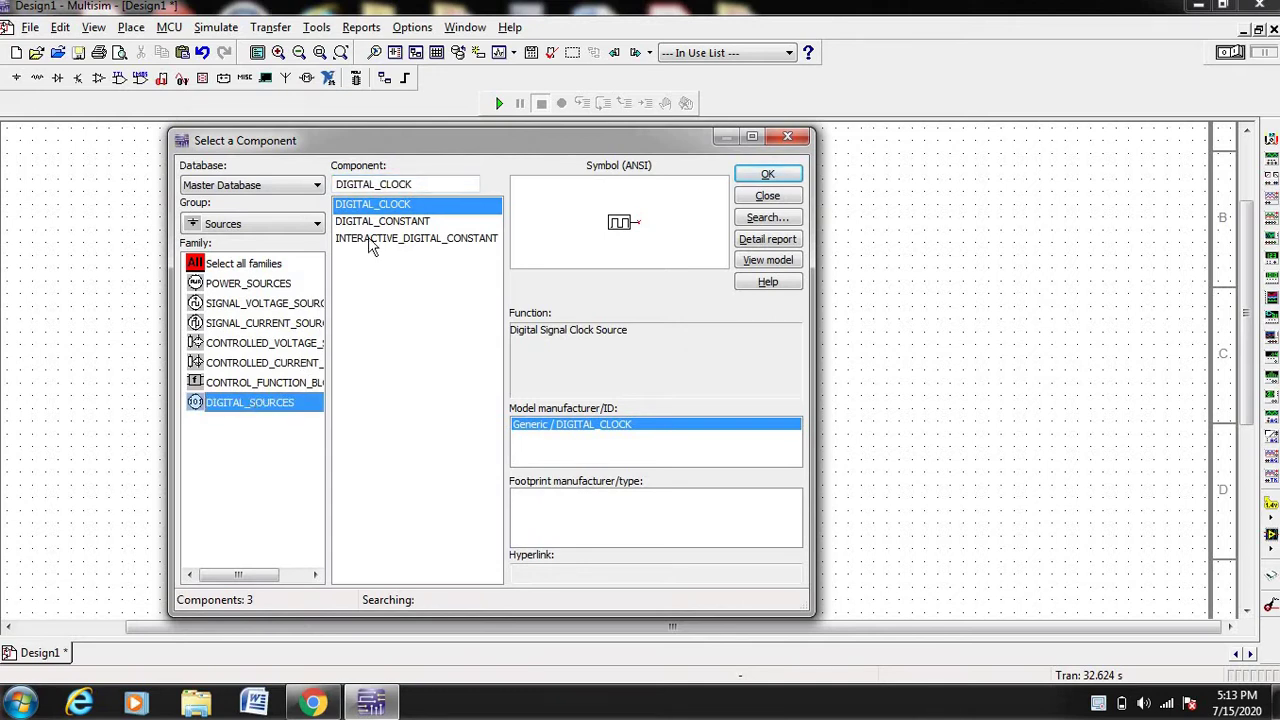
left_click(370, 240)
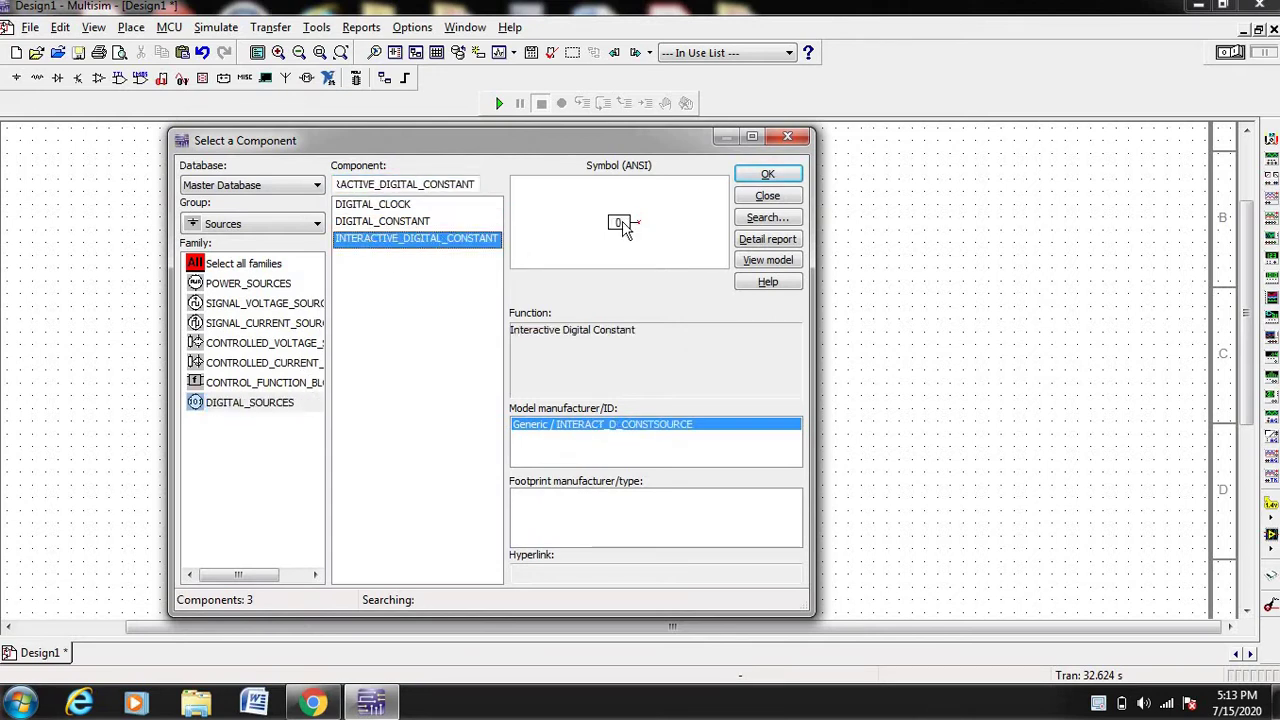
left_click(767, 178)
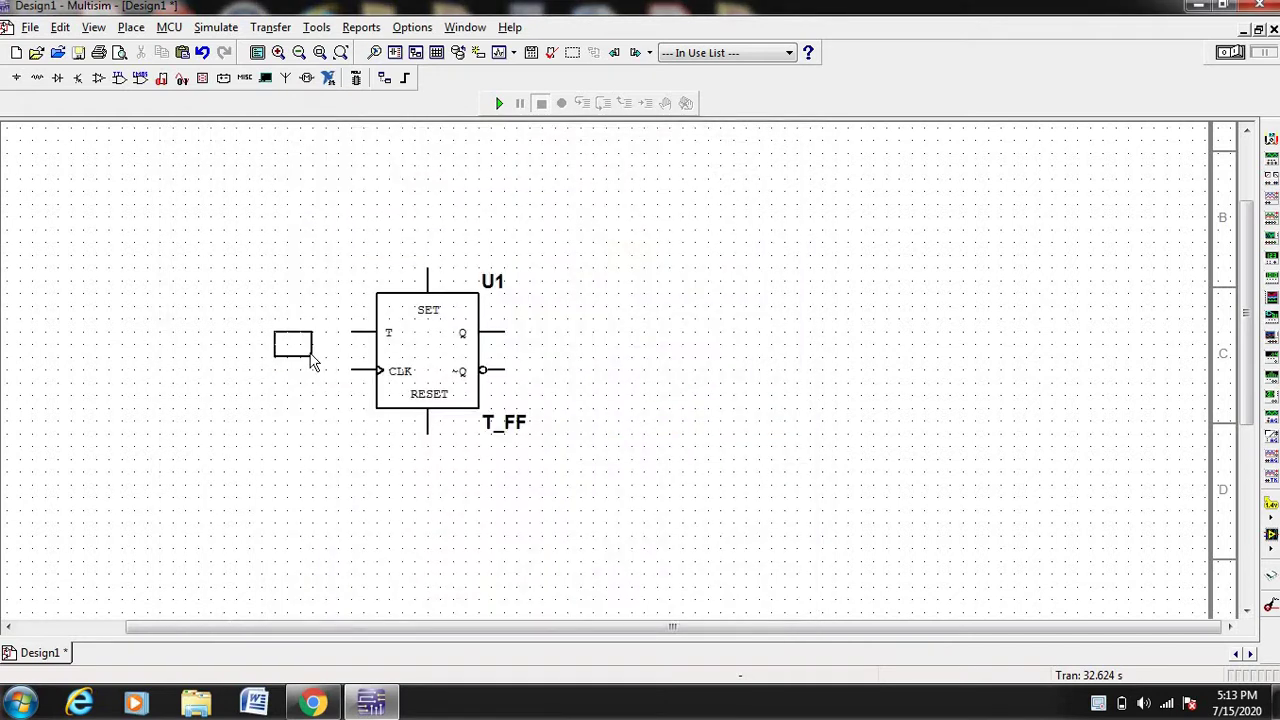
left_click(233, 335)
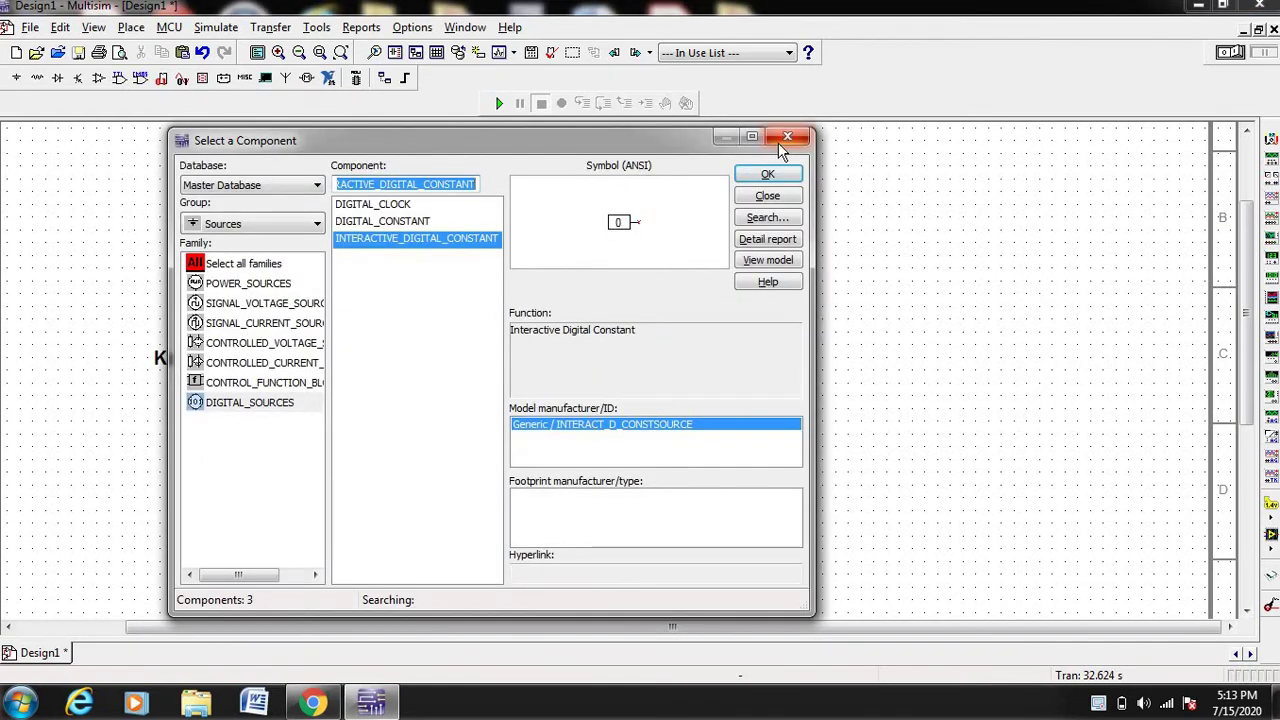
left_click(787, 137)
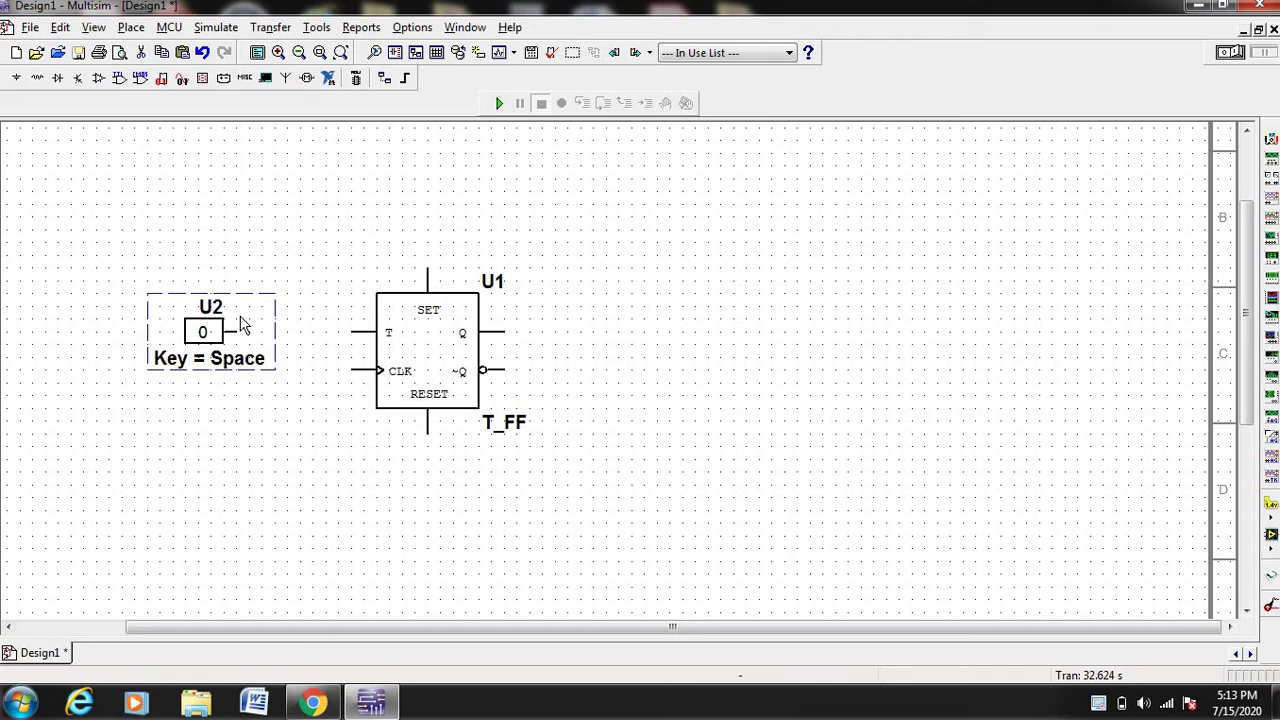
left_click_drag(252, 328, 229, 201)
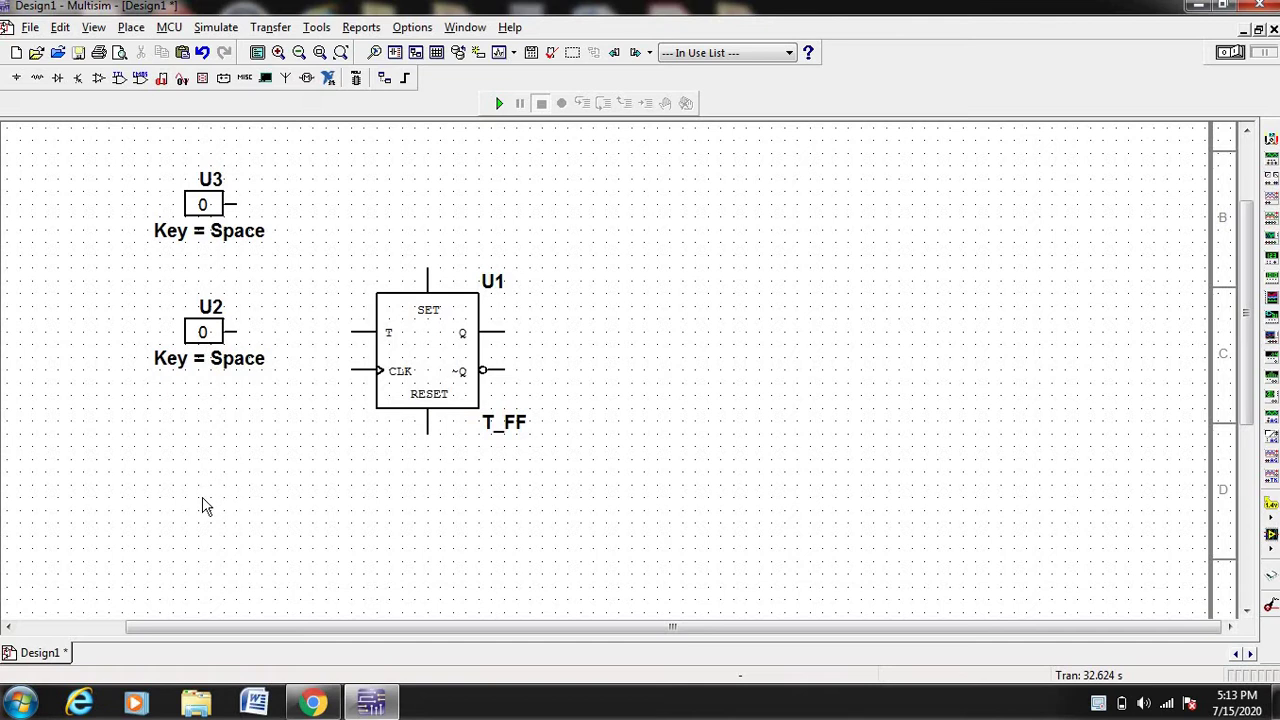
Paste a third constant, U4, below the flip-flop and wire U3 to SET and U4 to RESET
key("ctrl+v")
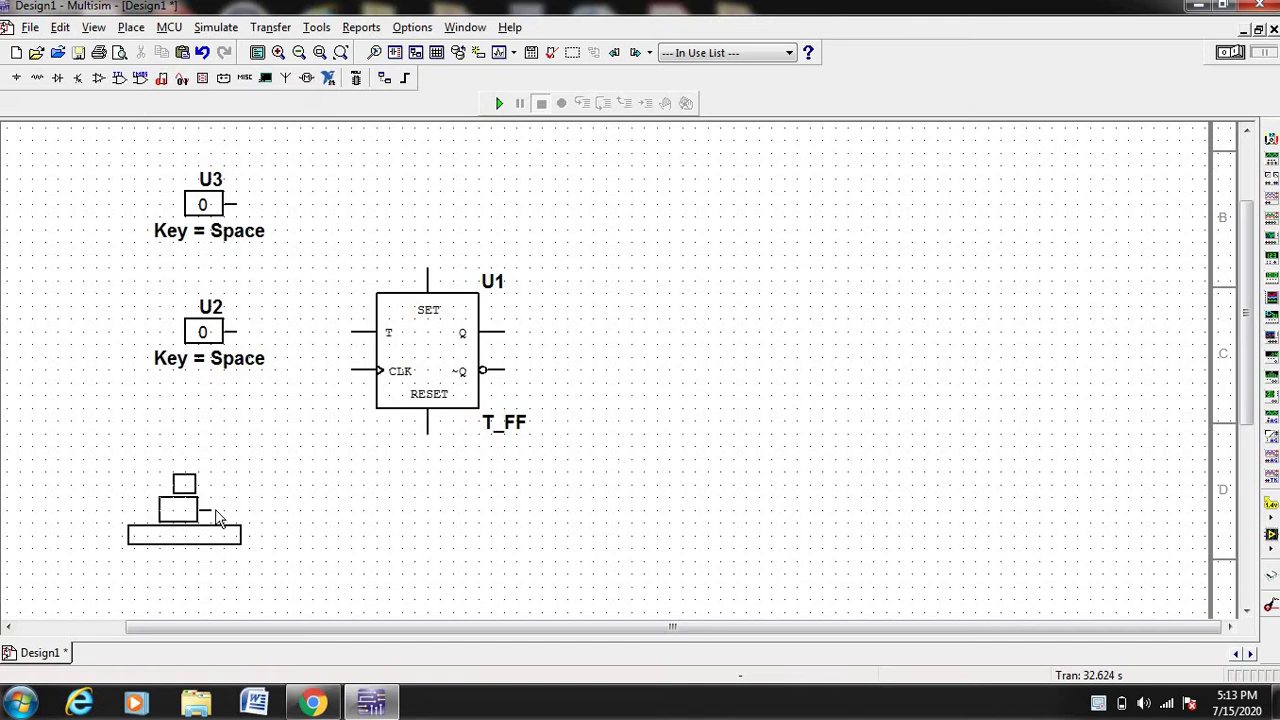
left_click(240, 503)
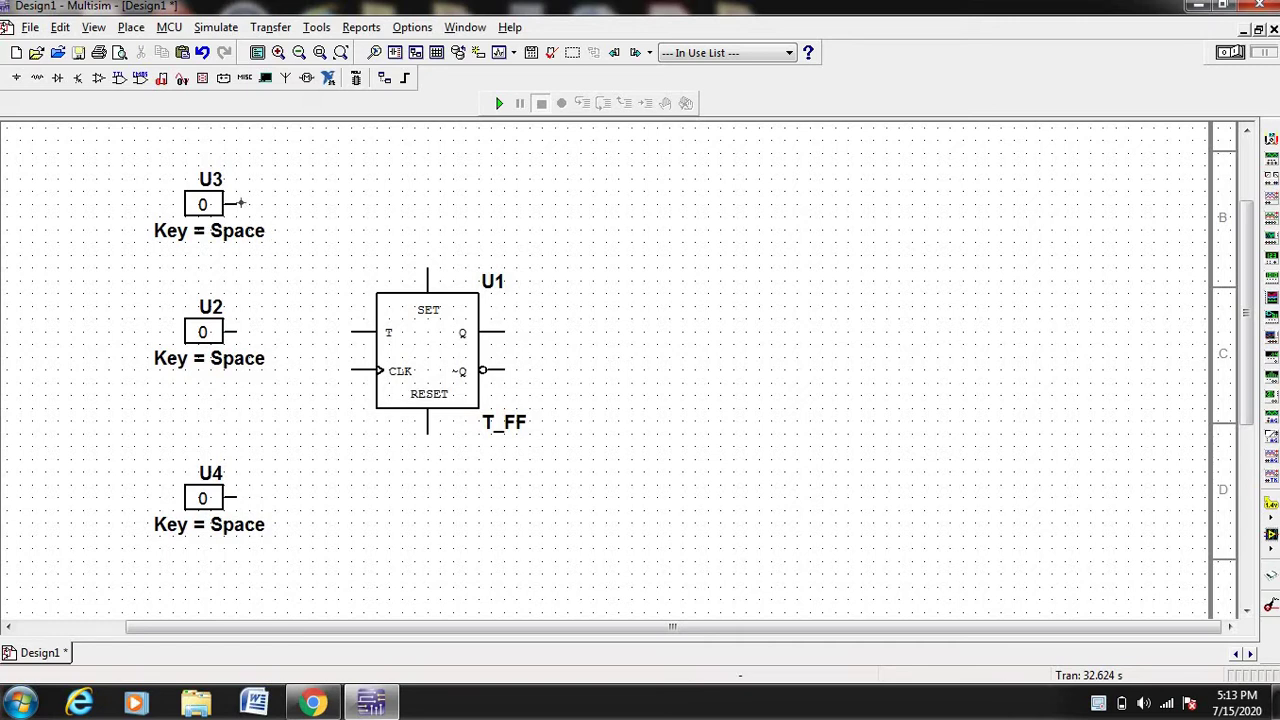
left_click(428, 269)
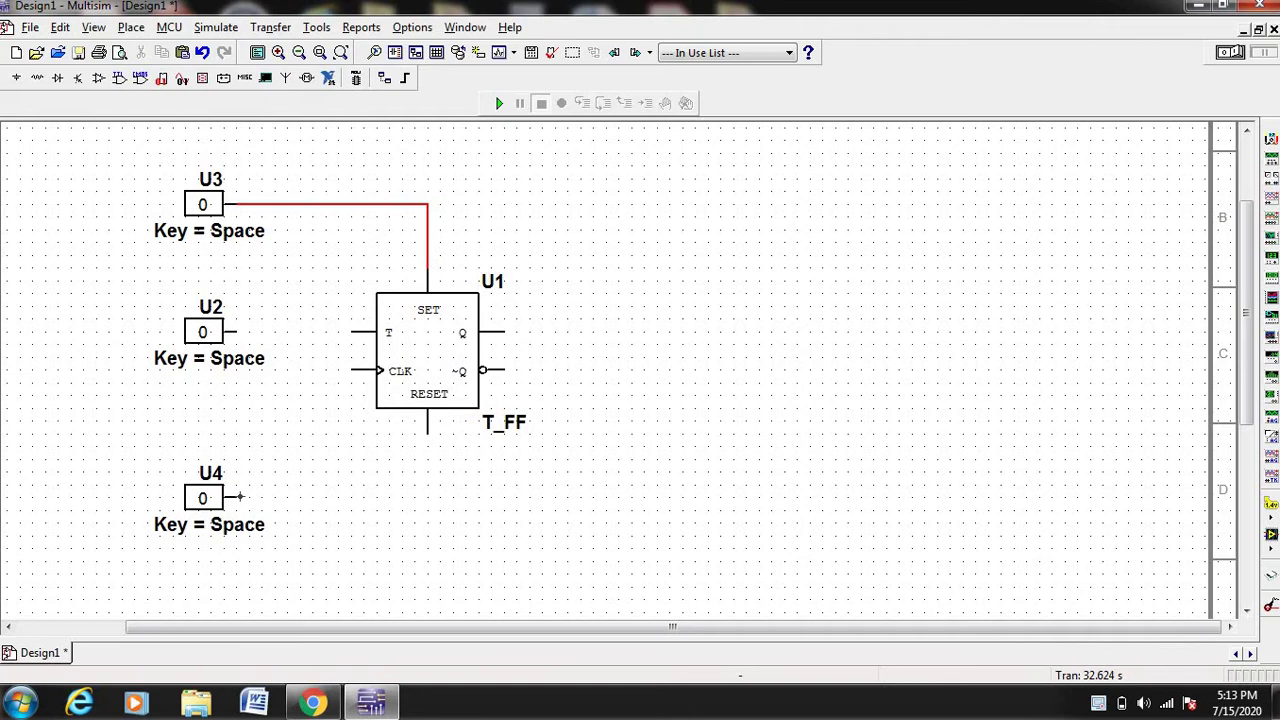
left_click(427, 433)
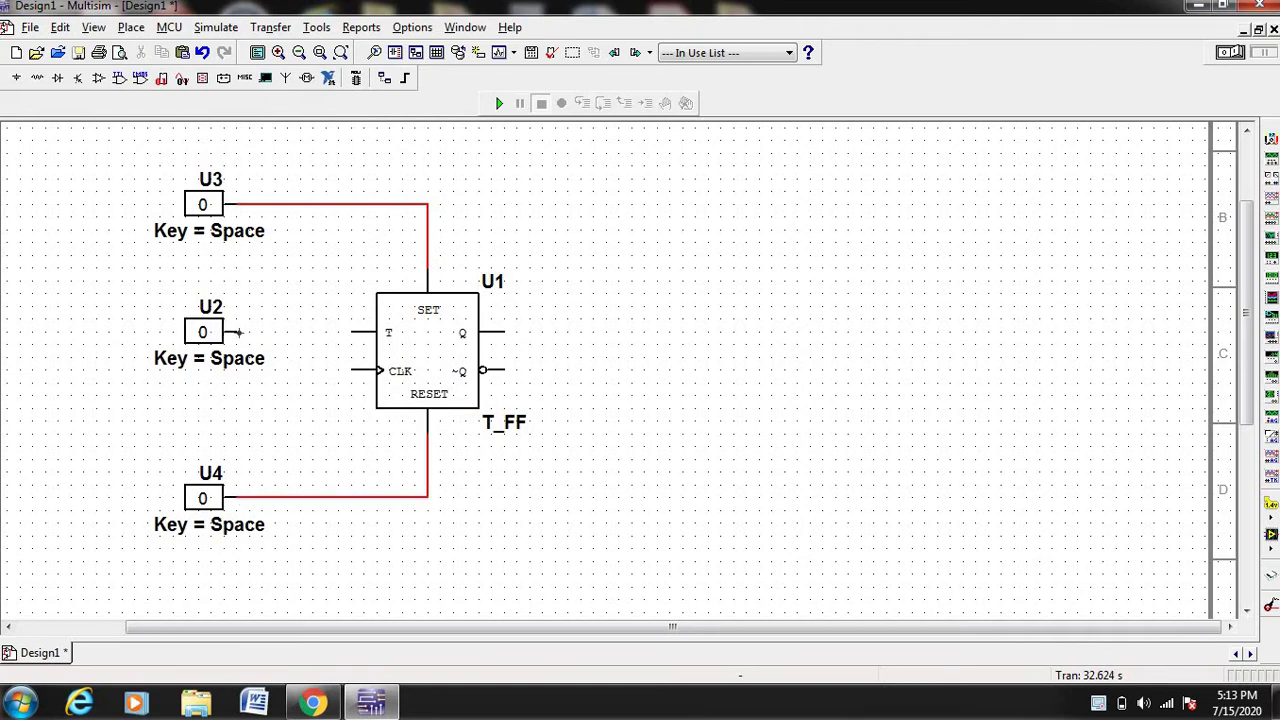
Wire U2's output to the T input, leaving the net settings unchanged
left_click(268, 332)
left_click(350, 332)
double_click(300, 331)
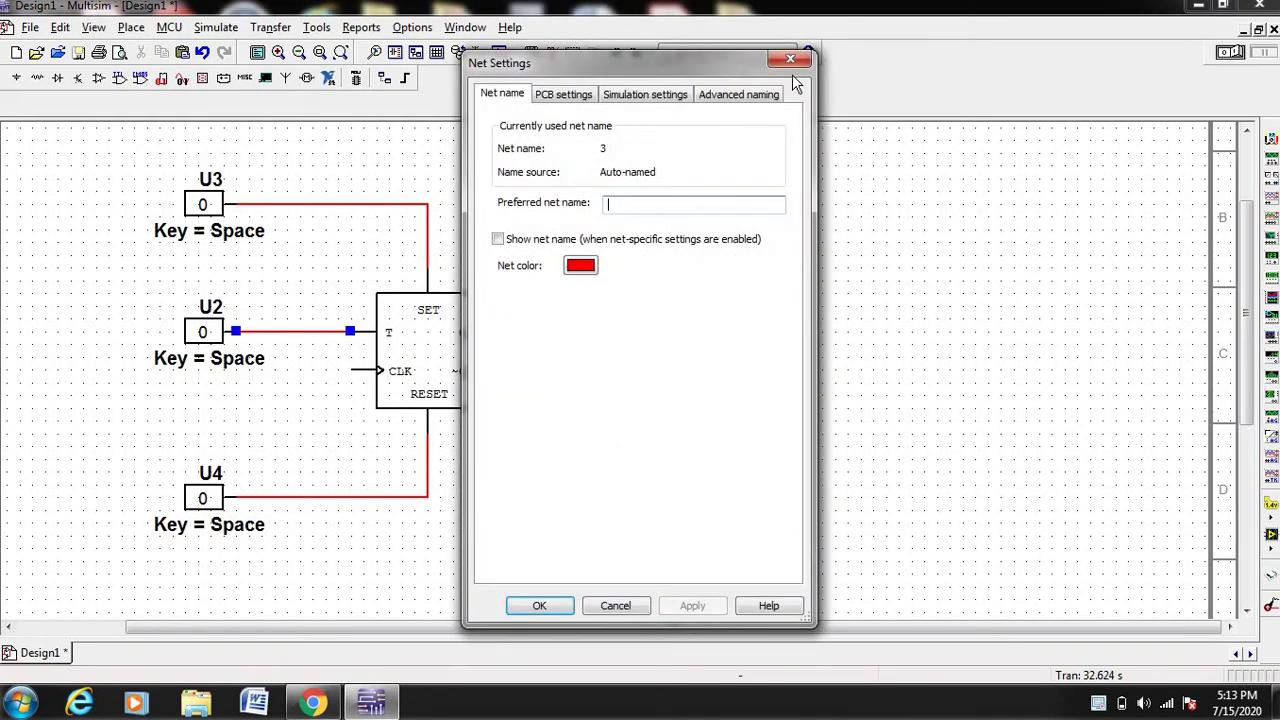
left_click(792, 61)
left_click(313, 315)
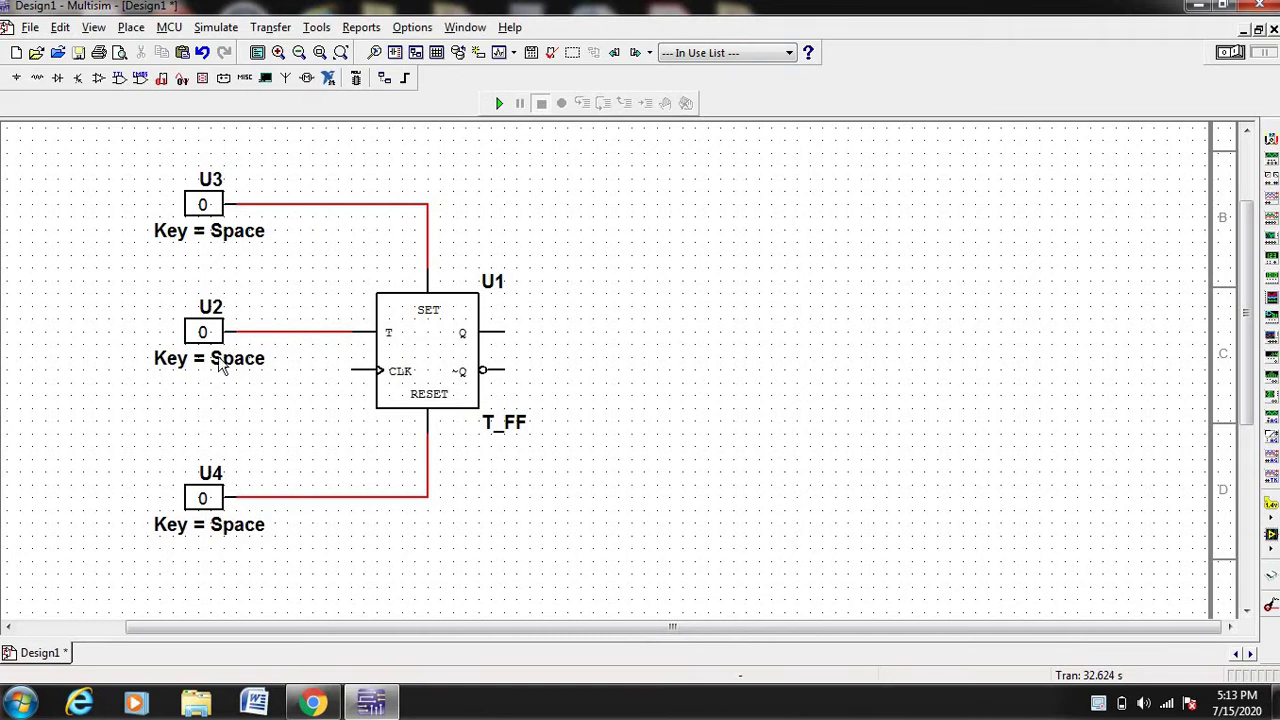
Place digital clock source U5 between U2 and U4 and wire it to the CLK pin
left_click(17, 78)
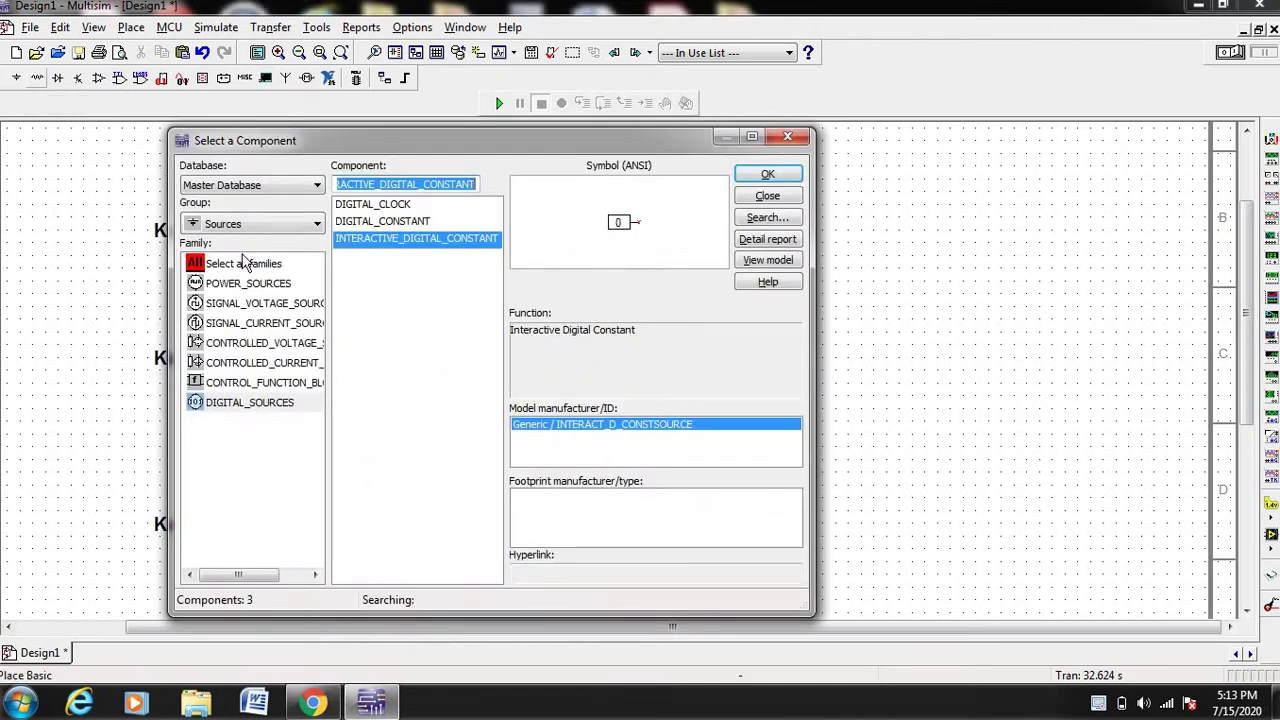
left_click(276, 404)
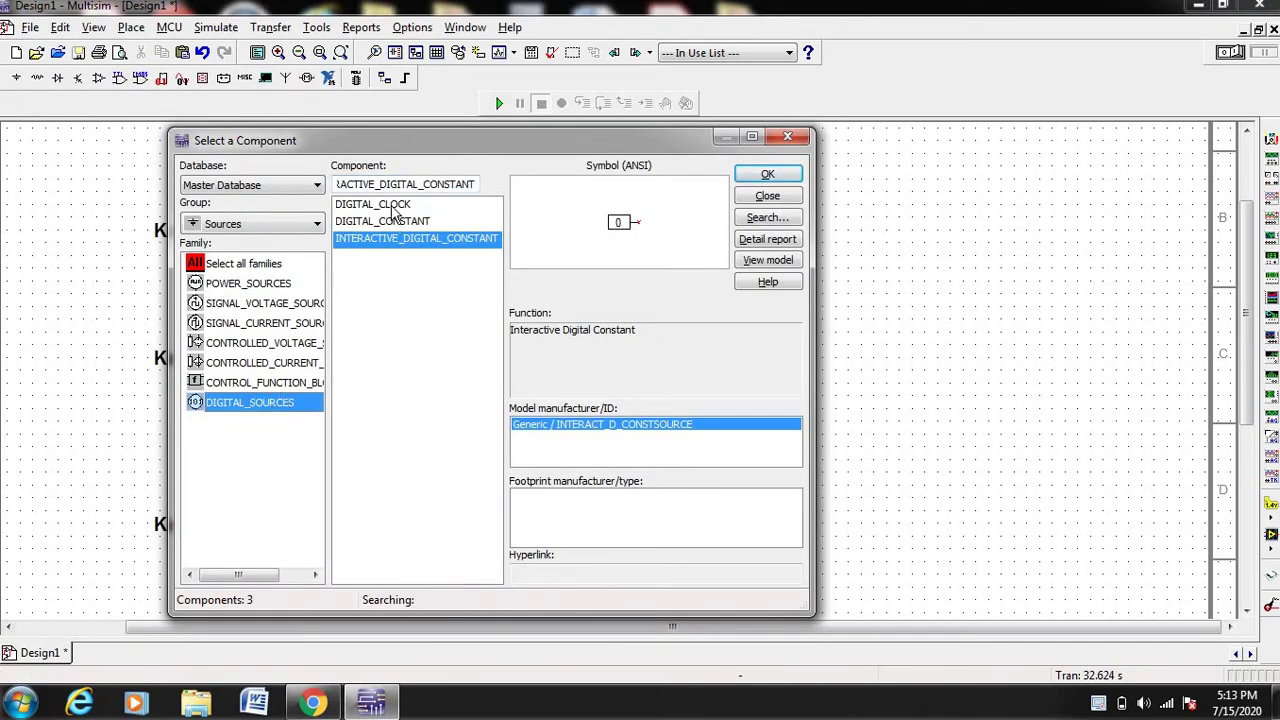
left_click(396, 205)
left_click(767, 175)
left_click(740, 191)
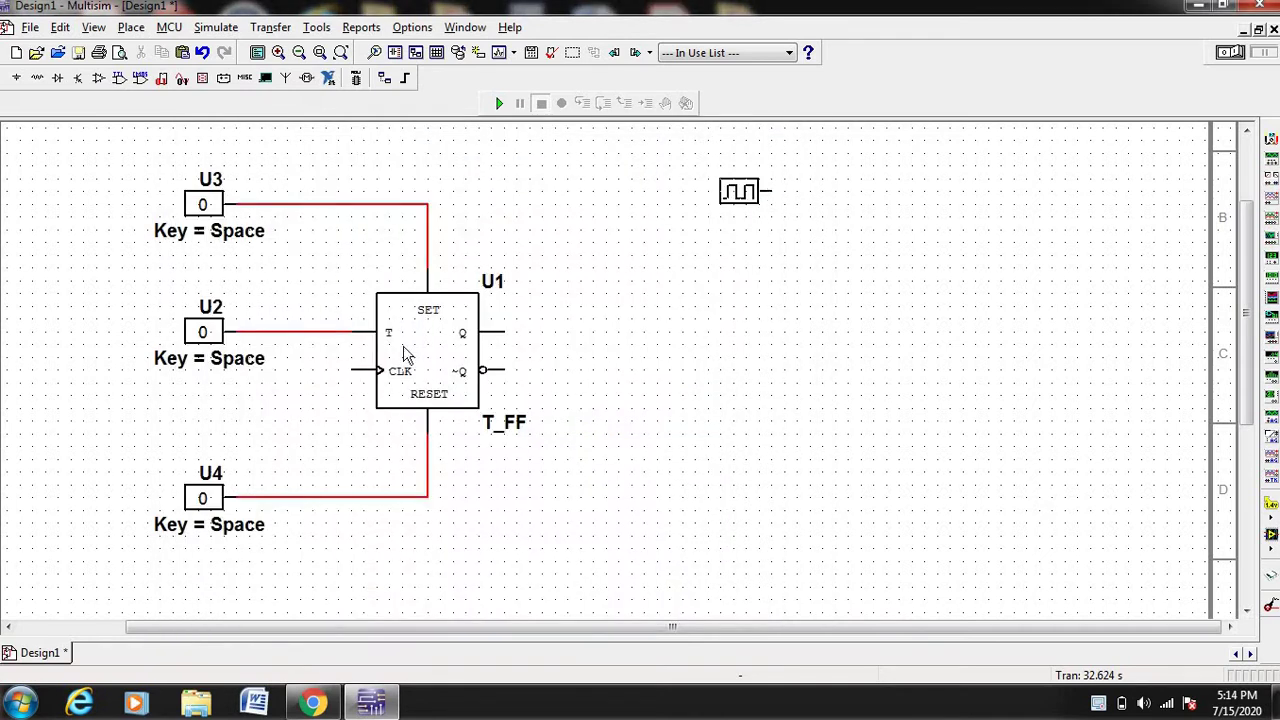
left_click(218, 421)
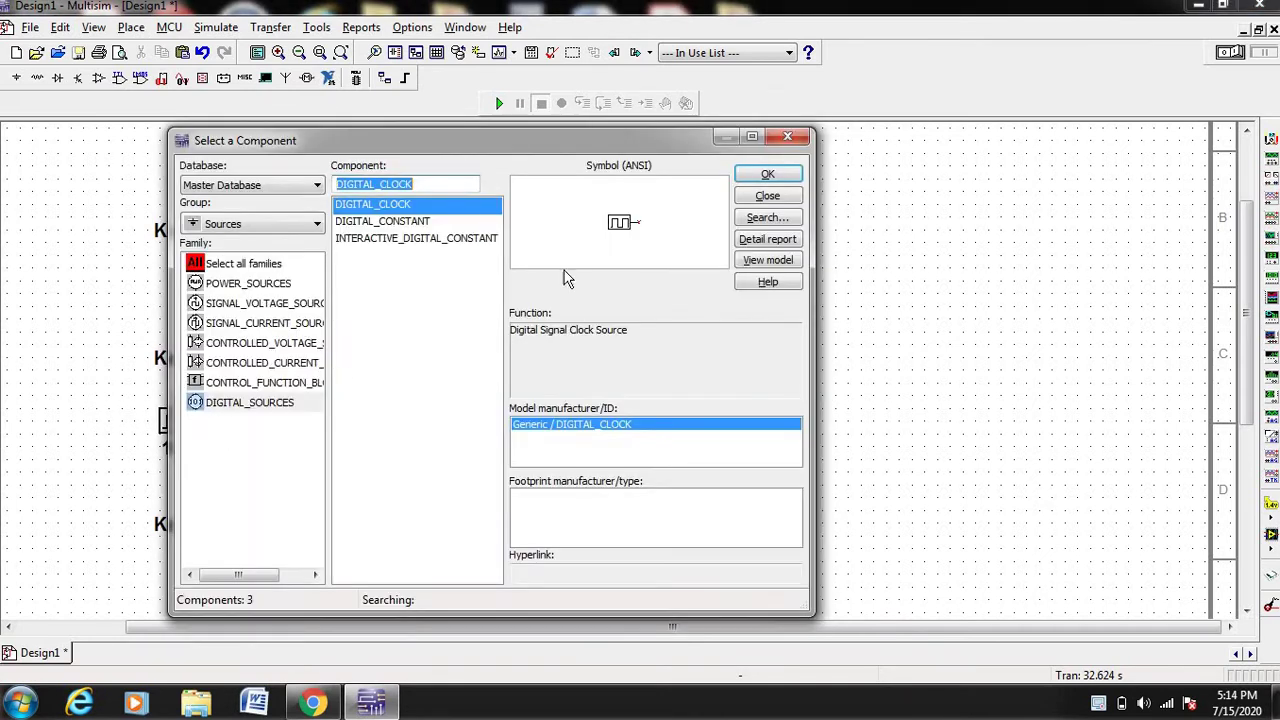
left_click(798, 137)
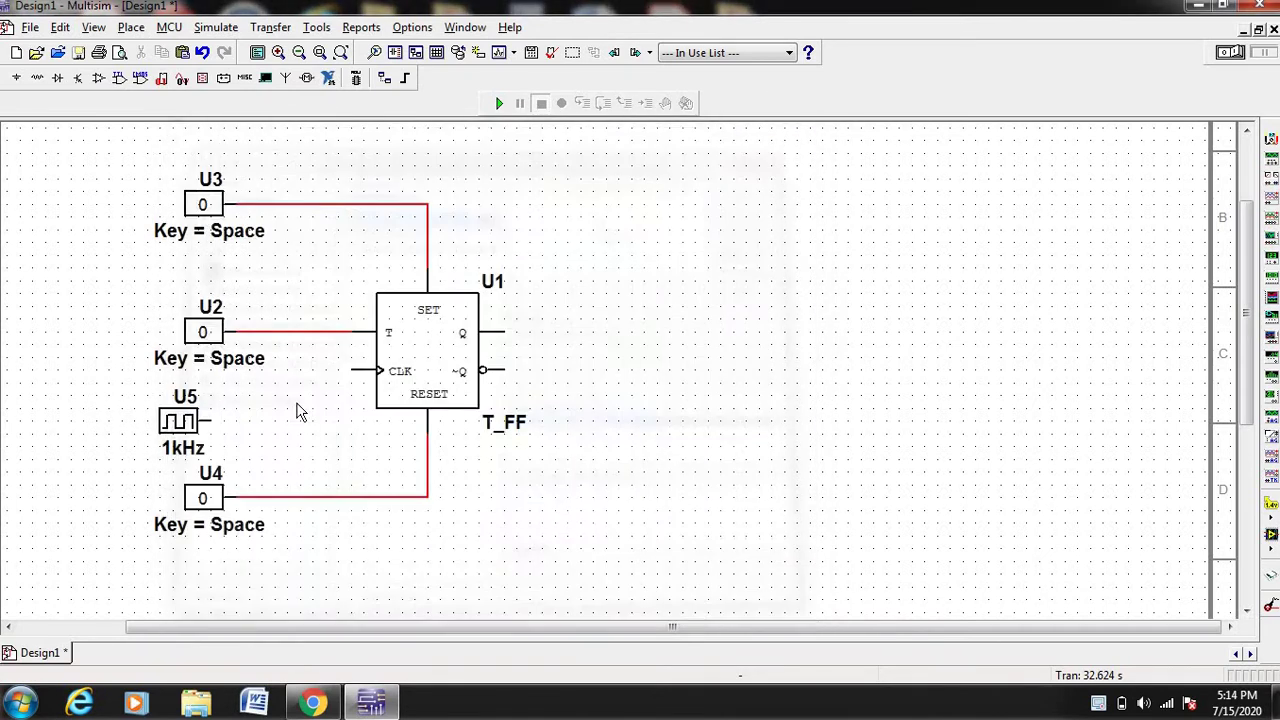
left_click(215, 420)
left_click(349, 370)
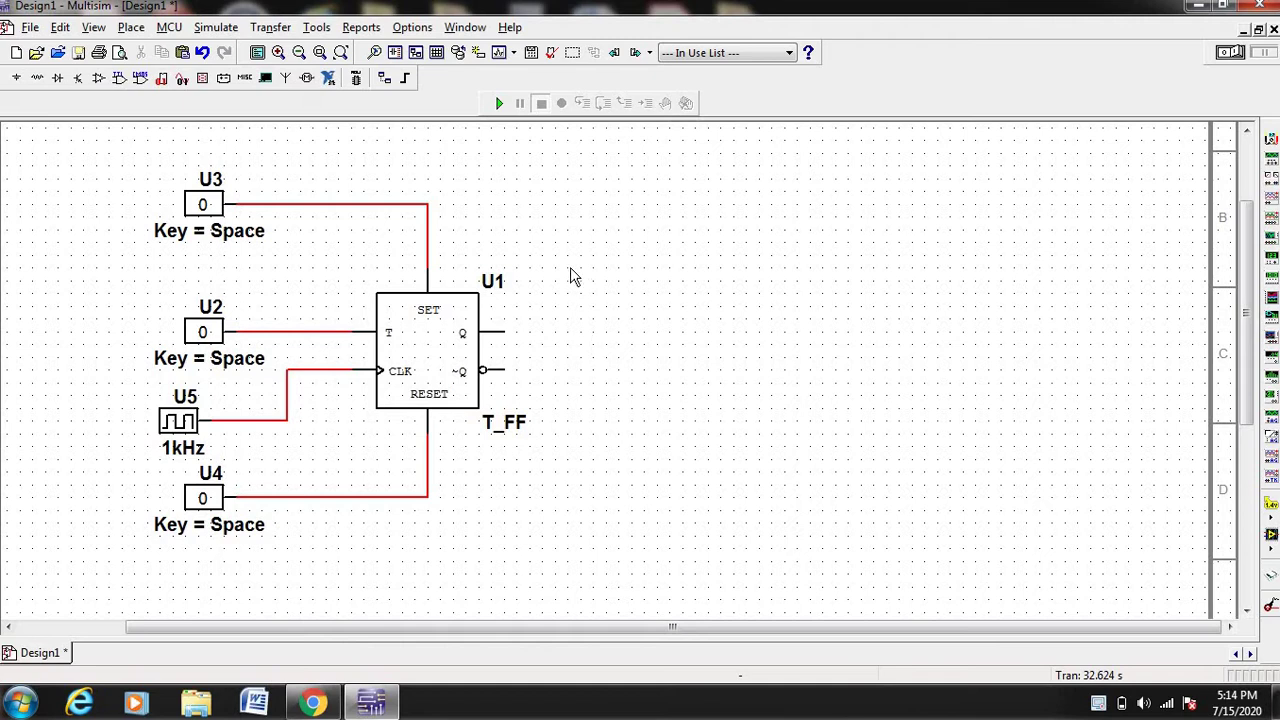
Place a PROBE_DIG_RED digital probe, X1, to the right of the flip-flop
left_click(203, 82)
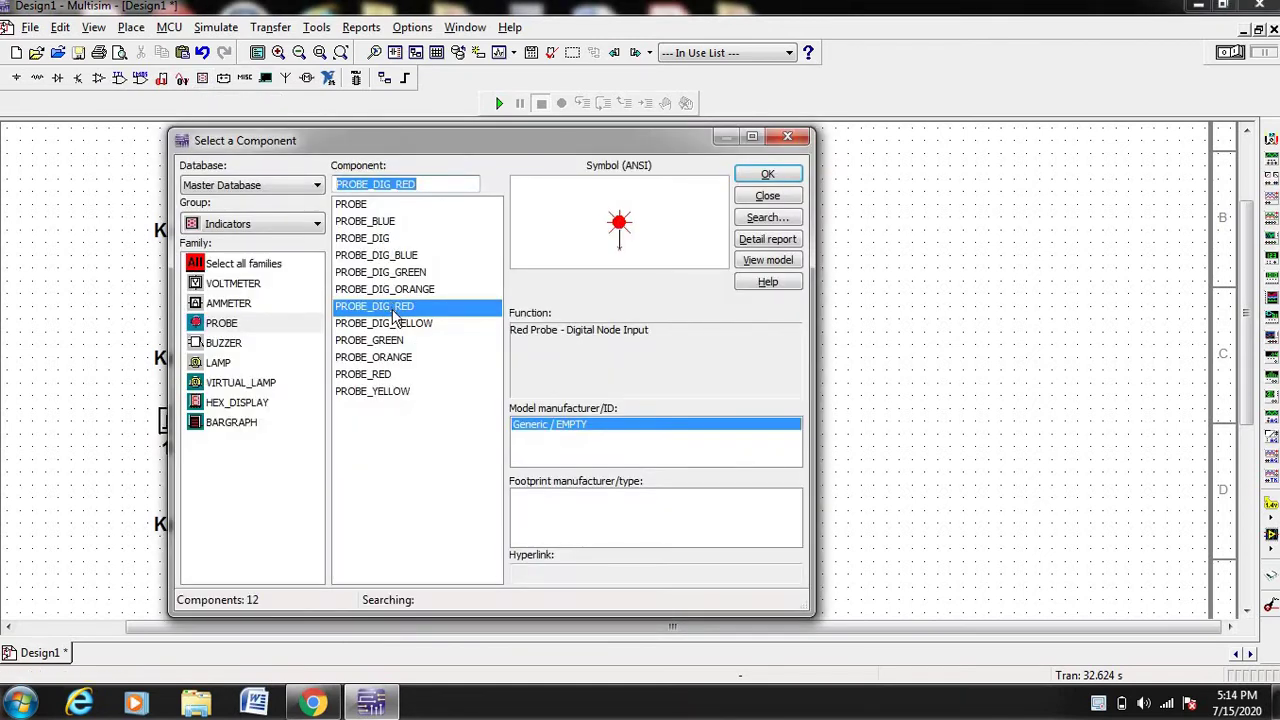
left_click(241, 328)
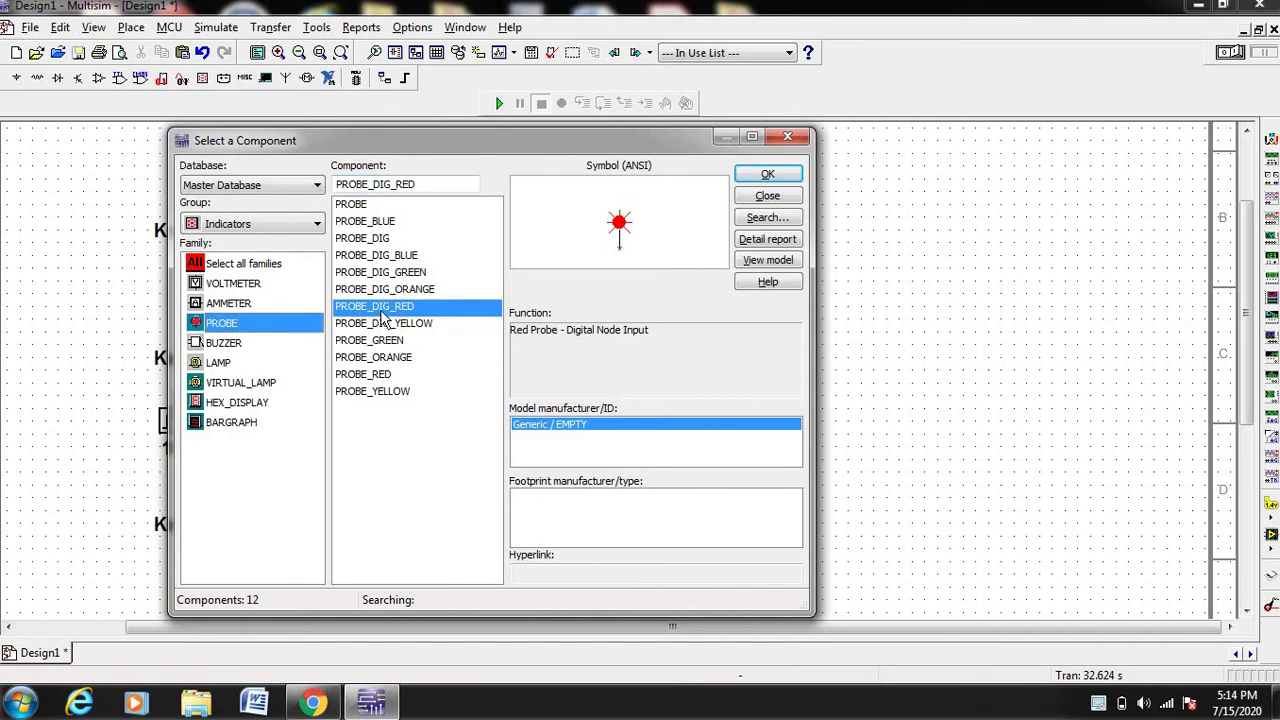
left_click(764, 176)
left_click(621, 264)
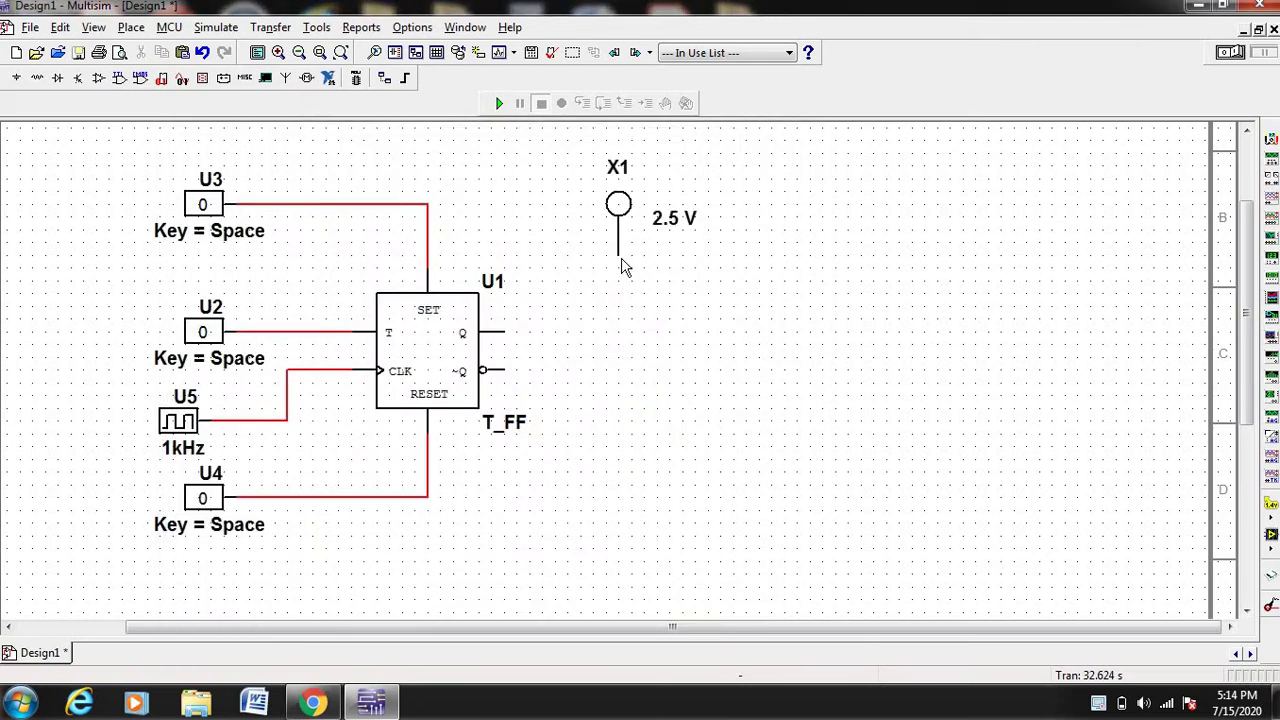
left_click(790, 137)
Set the red probe's threshold voltage to 5 V and wire it to the Q output
double_click(669, 220)
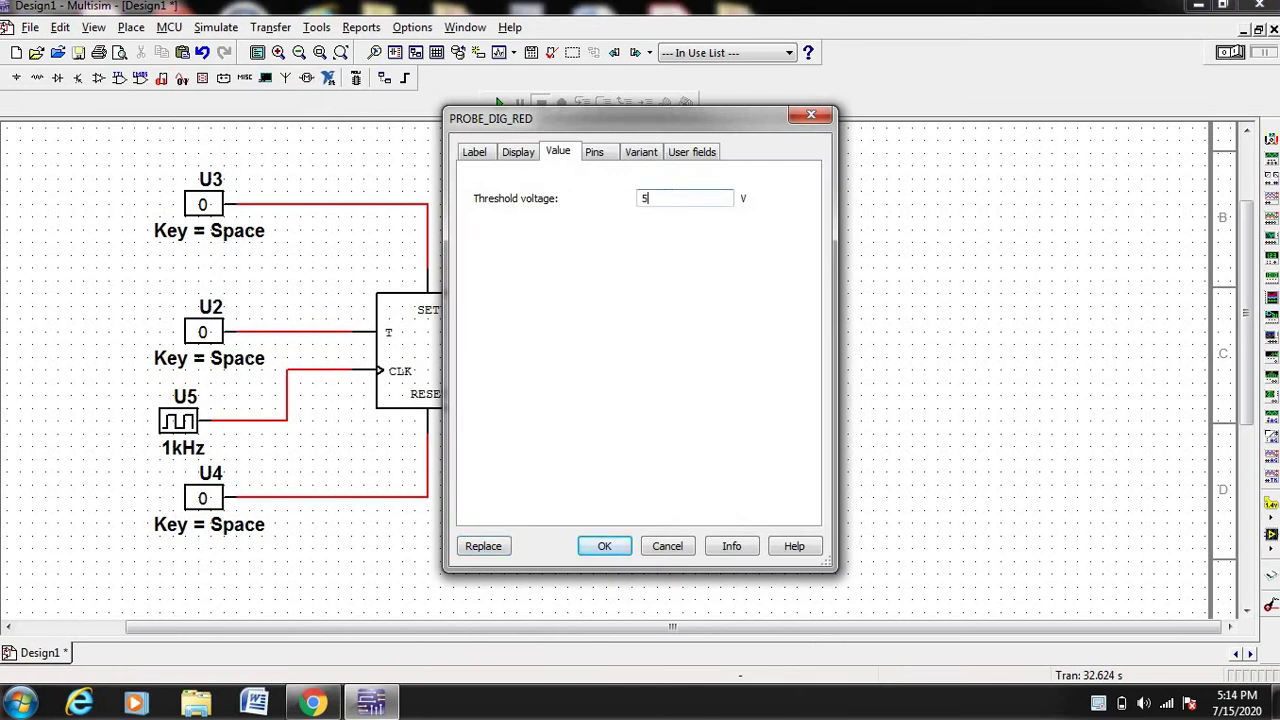
left_click(604, 545)
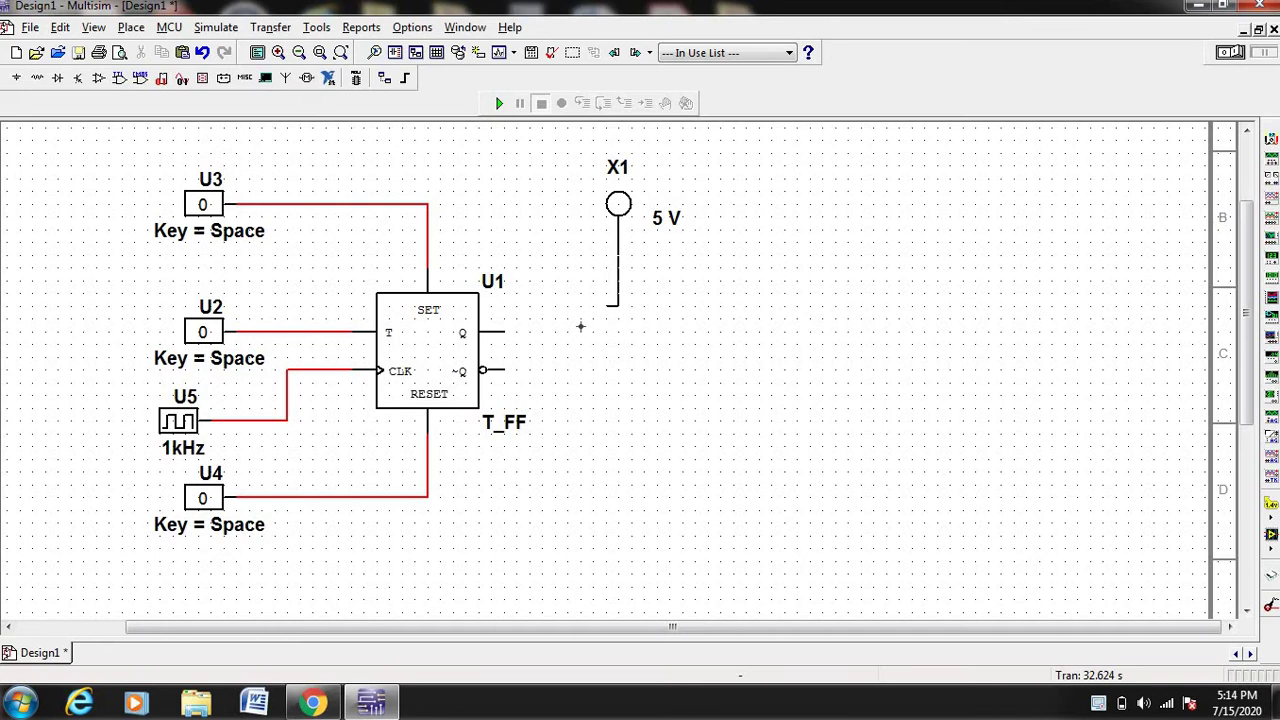
left_click(507, 336)
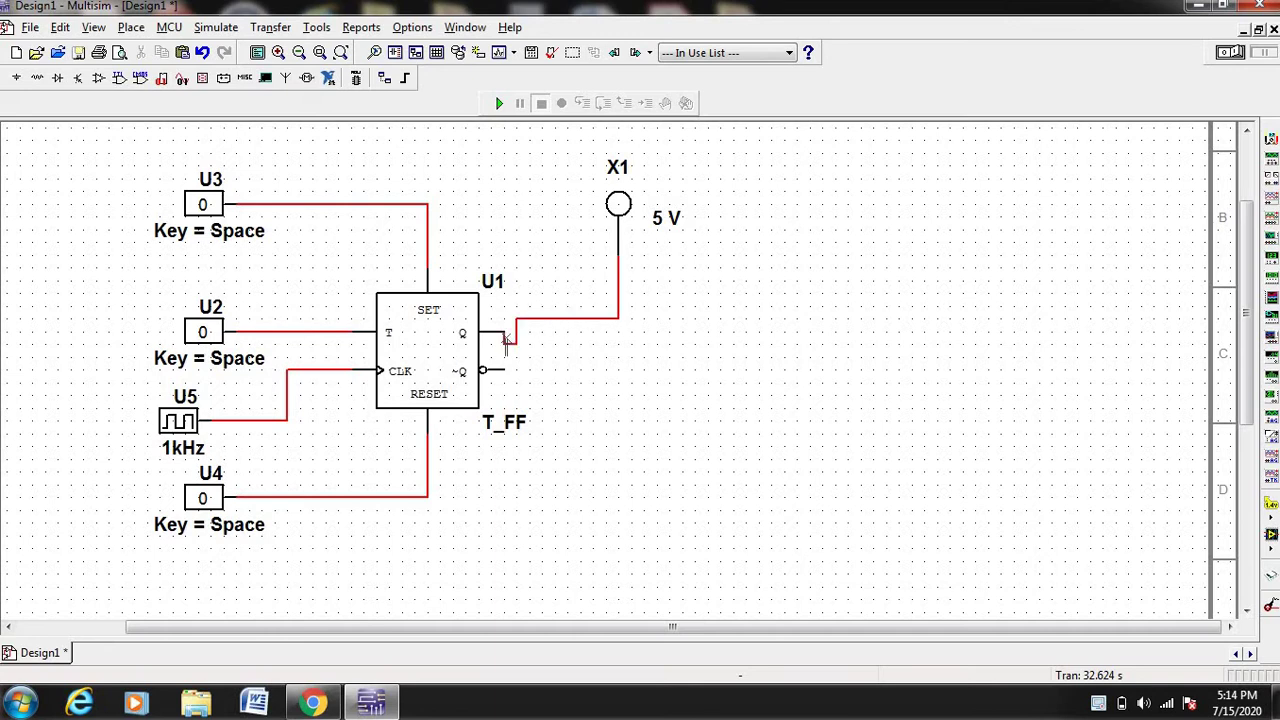
key("Escape")
Run the simulation, switch U2 to put 1 on T, watch probe X1, then stop
left_click(1228, 52)
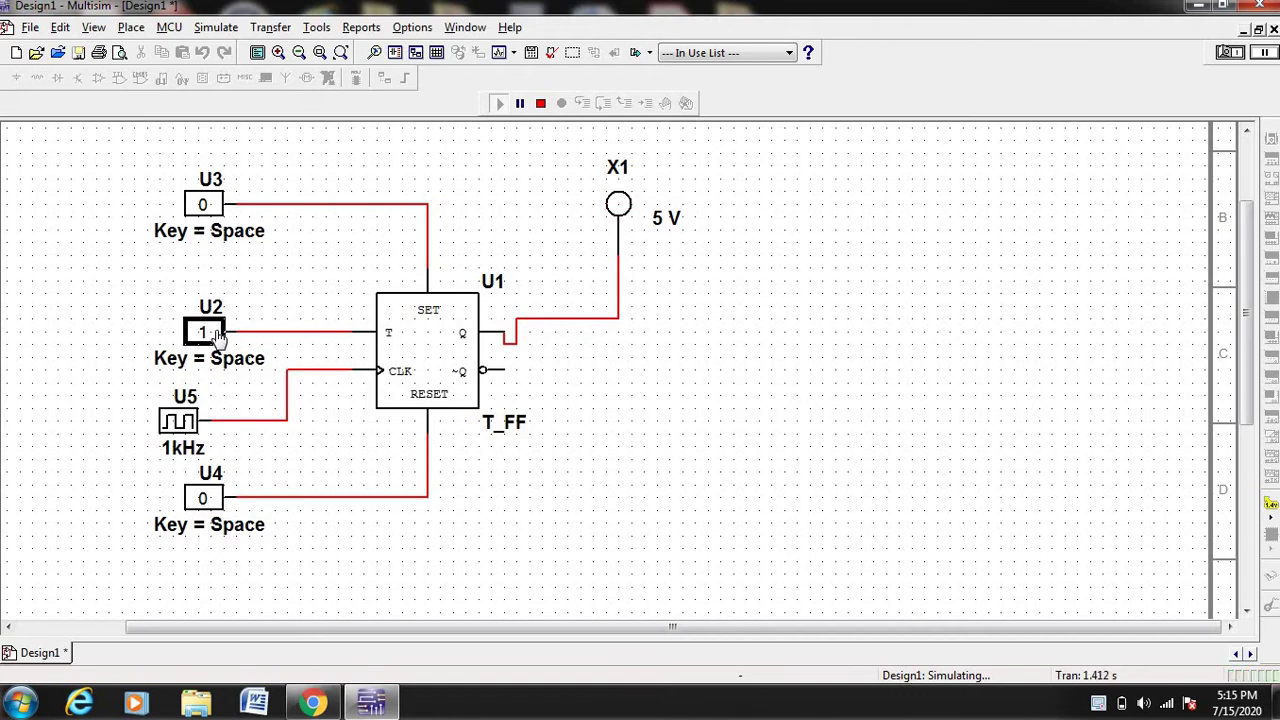
left_click(217, 334)
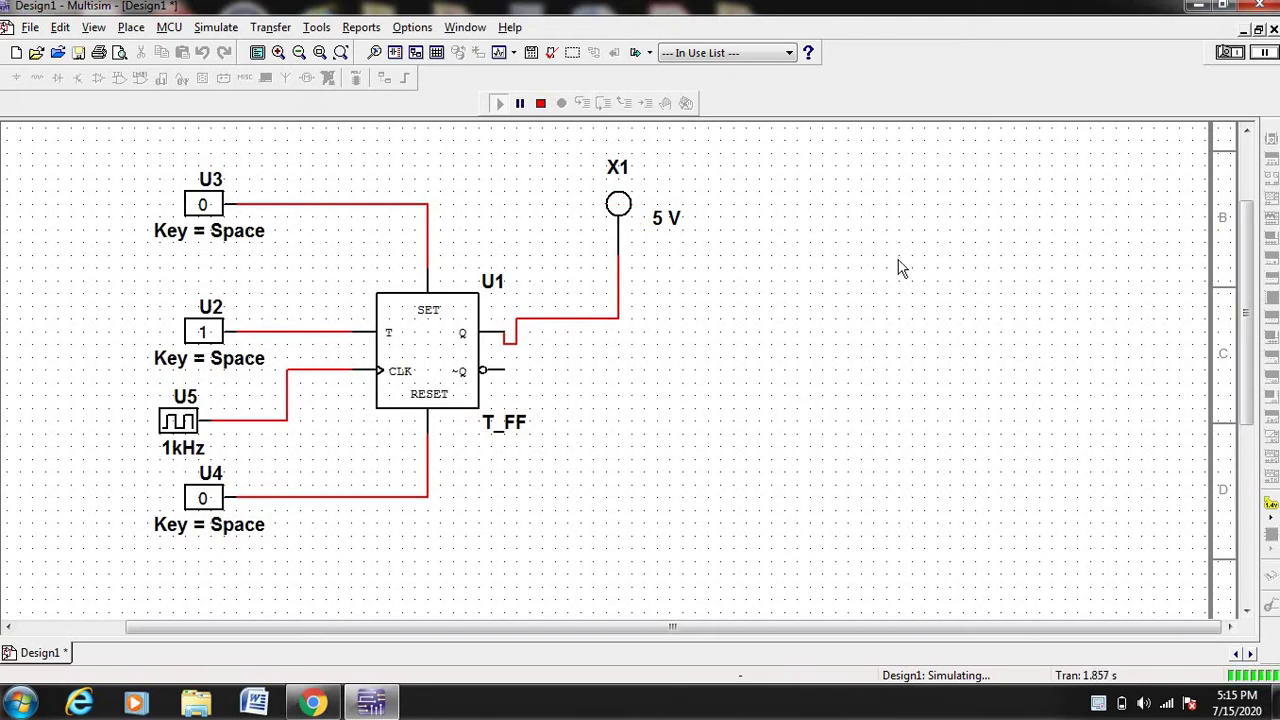
left_click(1226, 54)
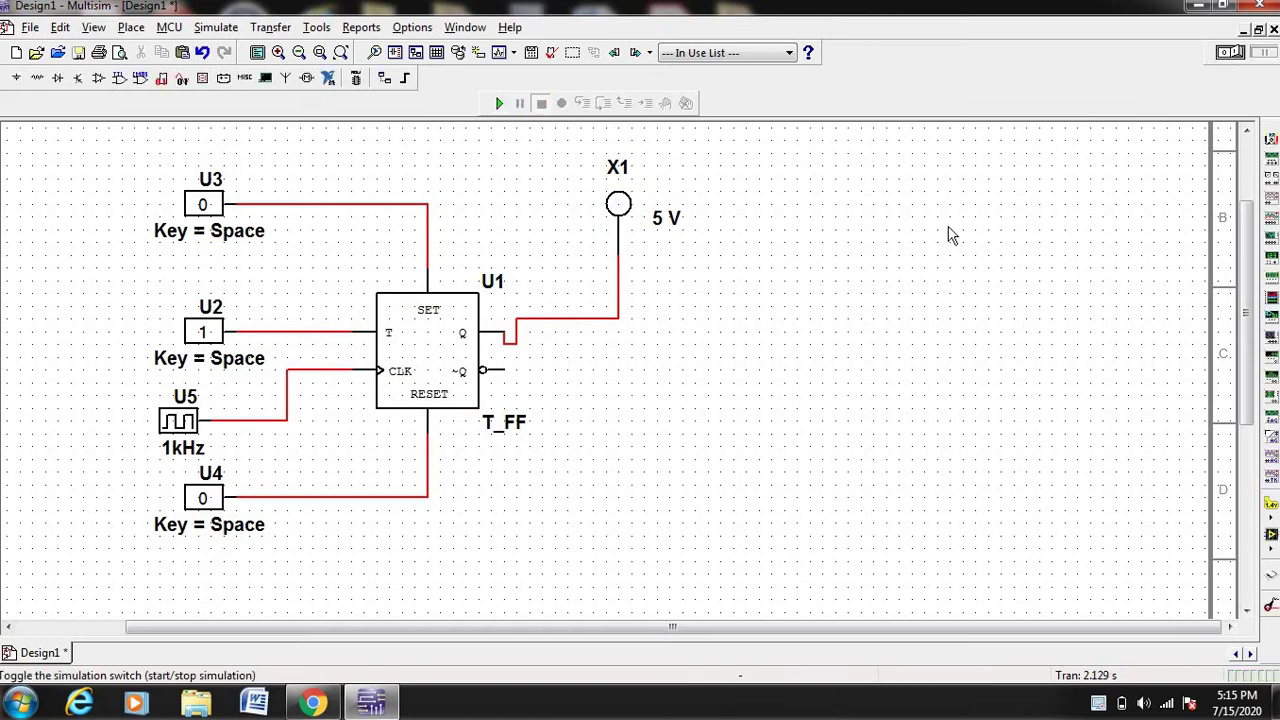
Change clock U5's frequency unit from kHz to Hz so it runs at 1 Hz
double_click(181, 435)
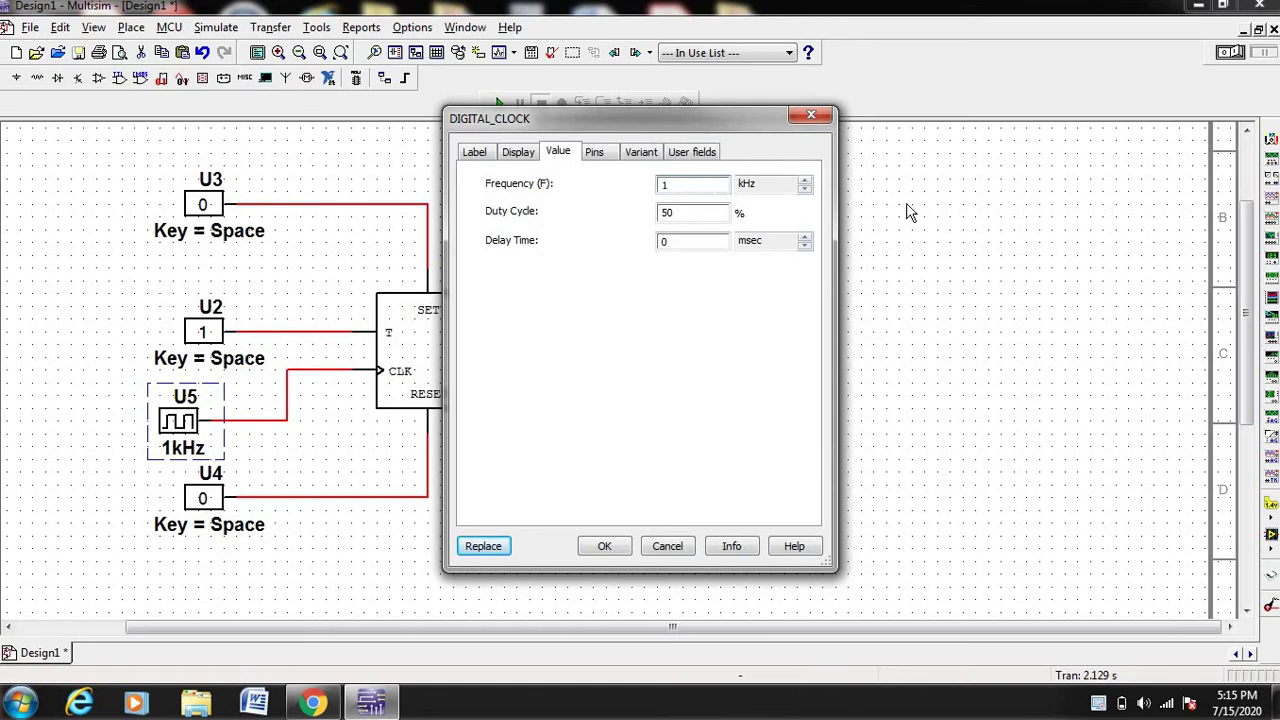
left_click(805, 191)
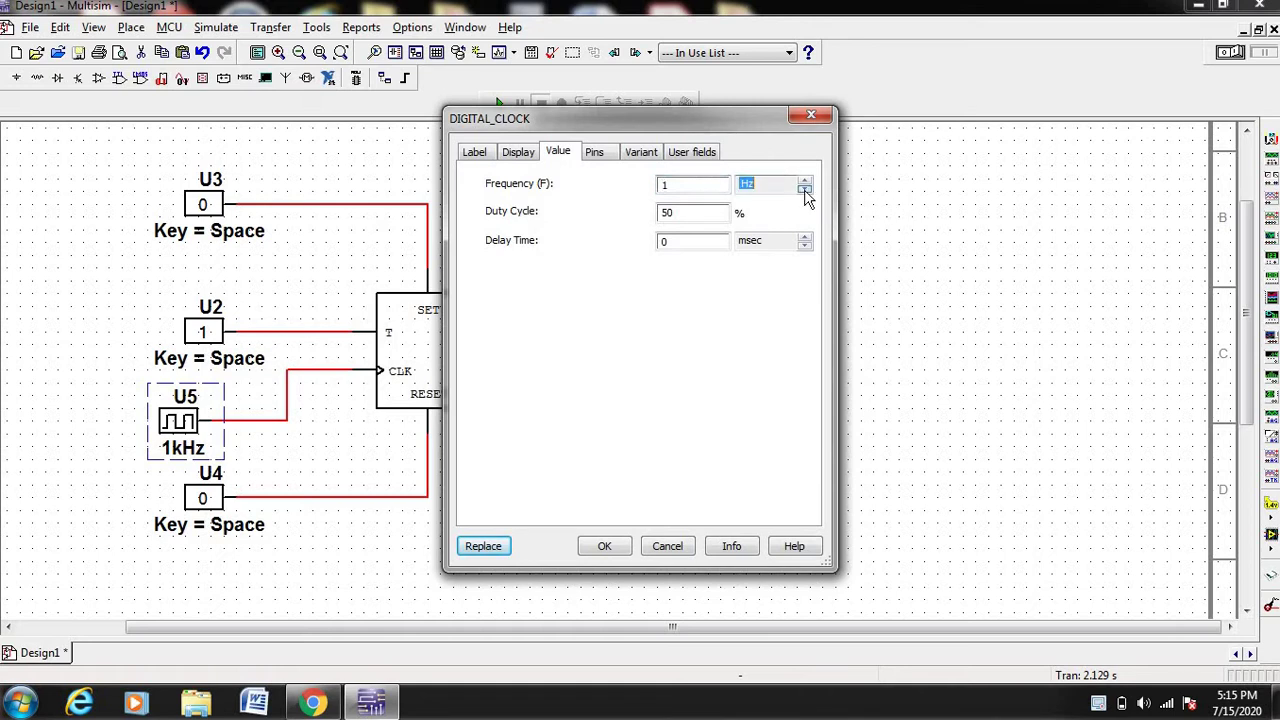
left_click(605, 548)
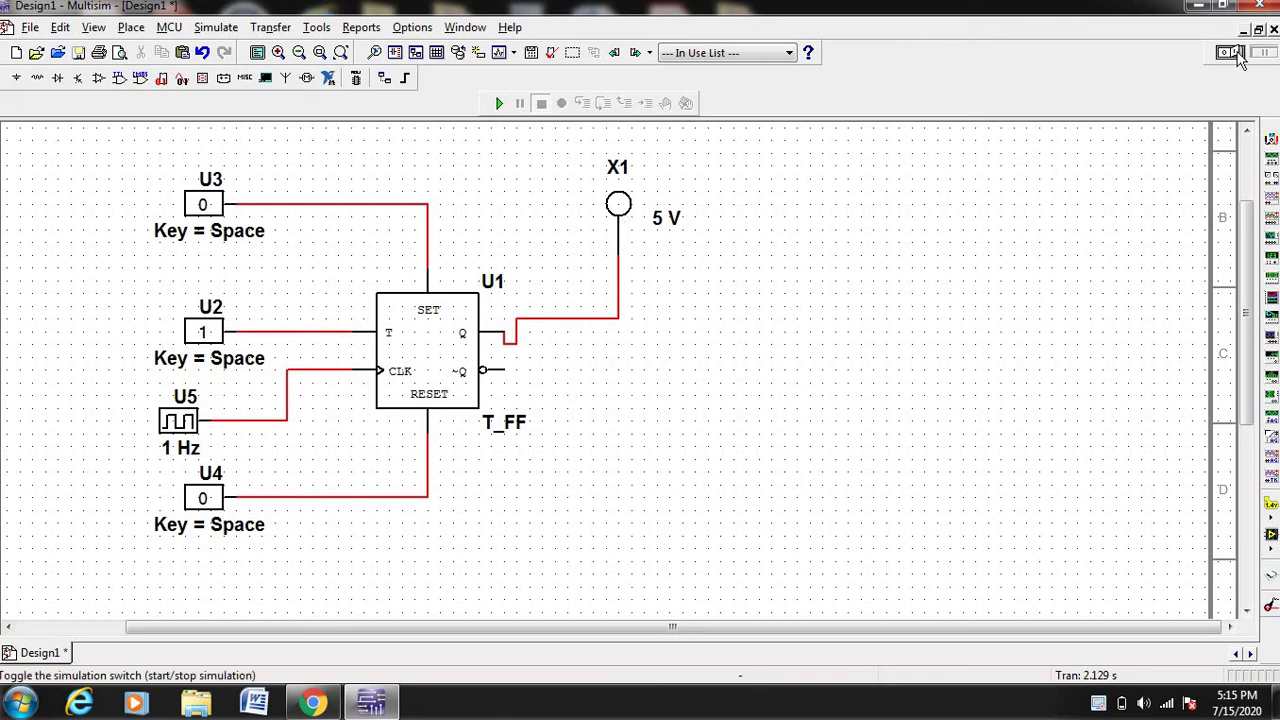
Restart the simulation and switch U2 so T goes to 0, then back to 1
left_click(1240, 54)
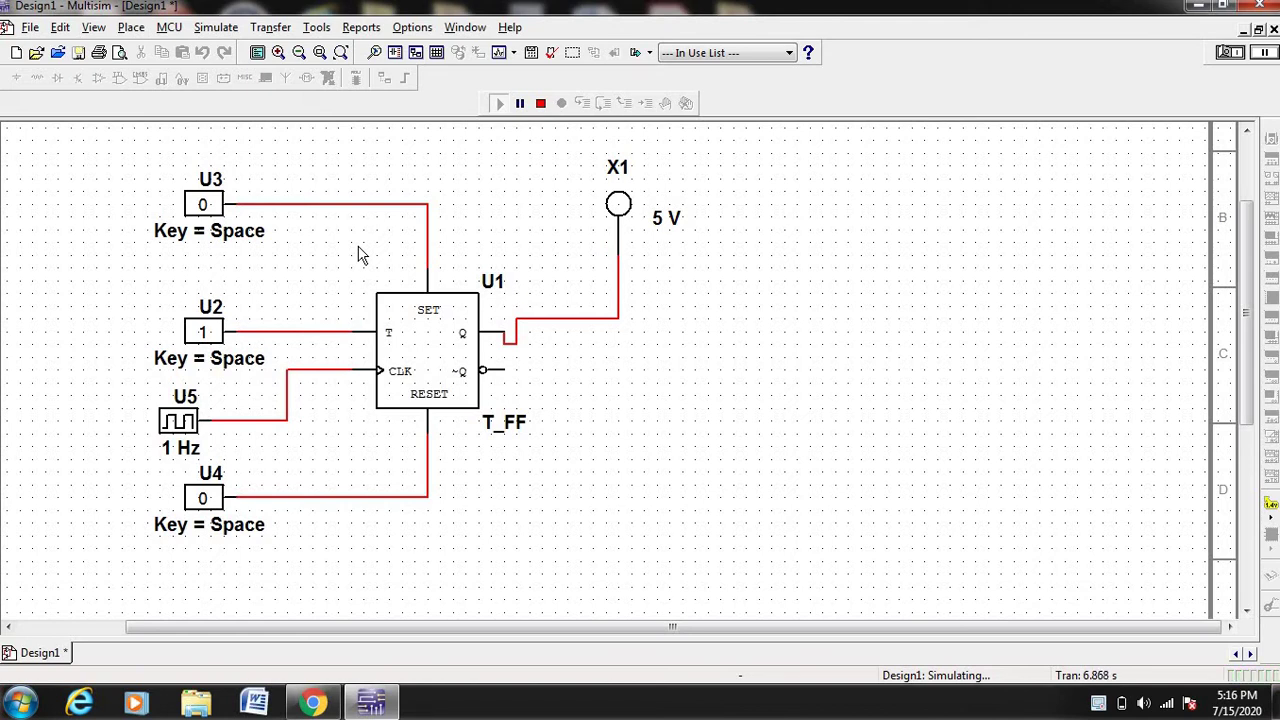
left_click(207, 335)
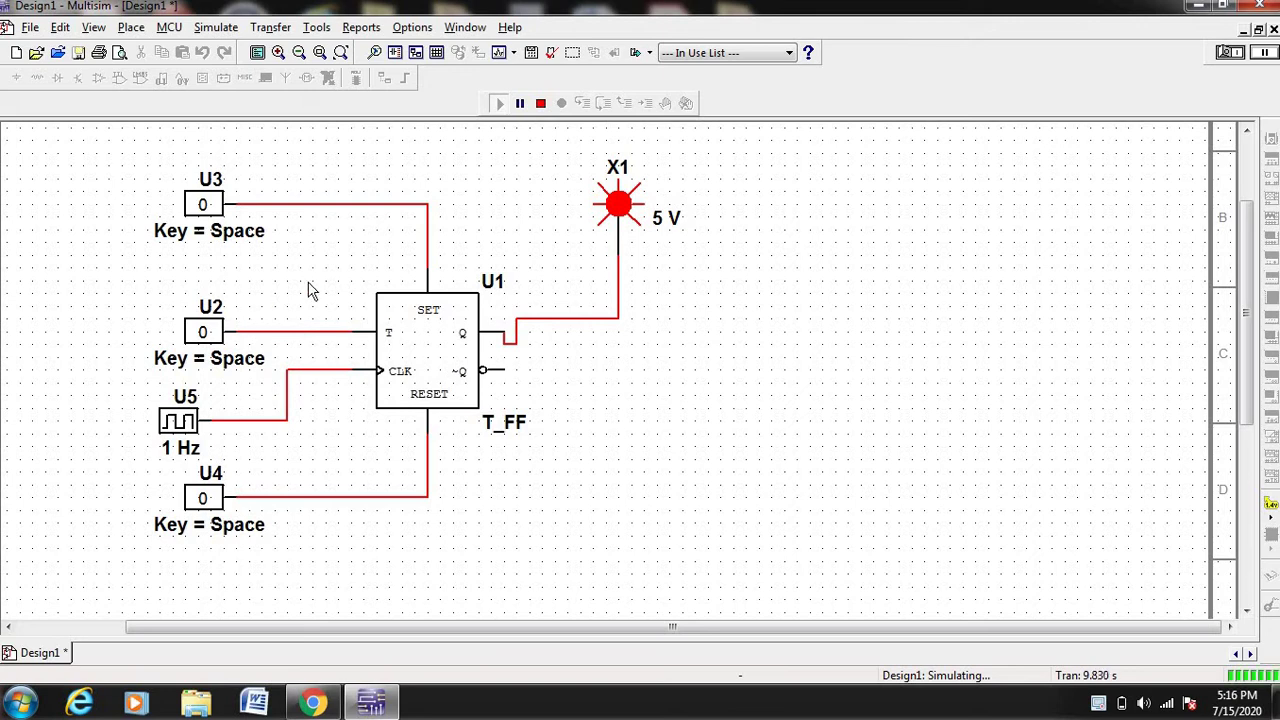
left_click(211, 336)
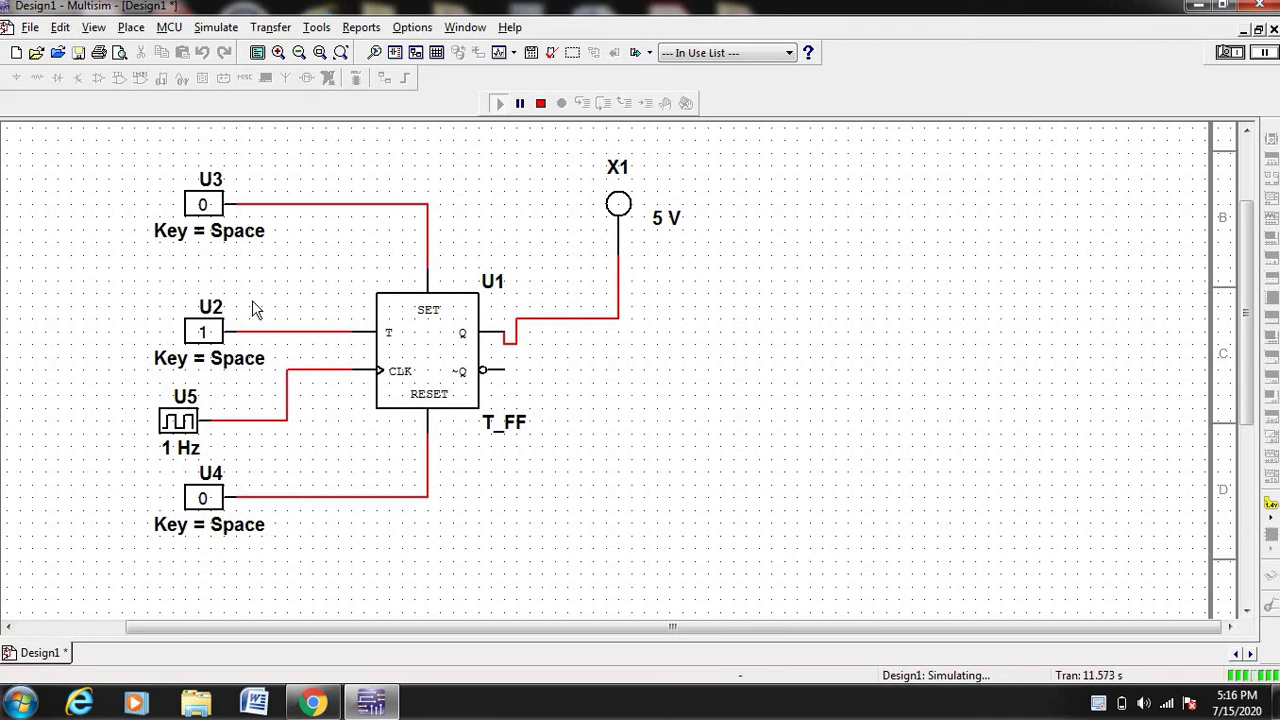
Raise SET (U3) to 1 and toggle T (U2) several times, ending at 1
left_click(218, 207)
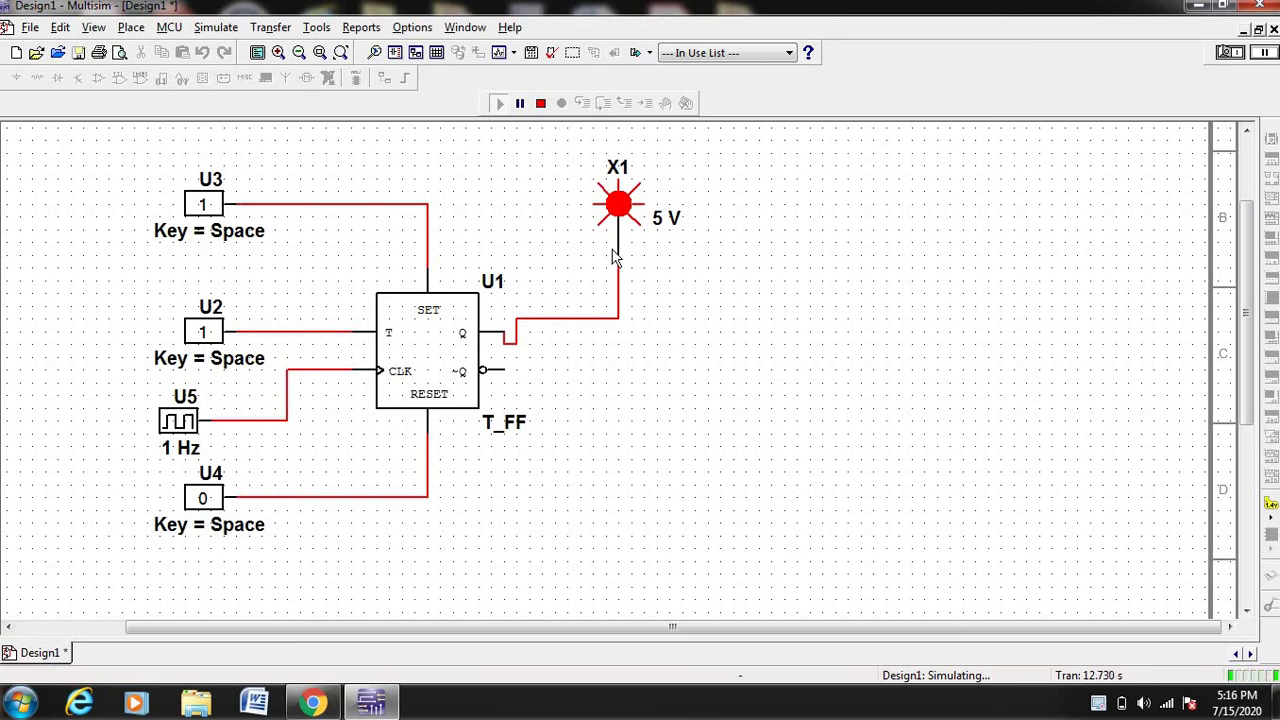
left_click(214, 342)
left_click(214, 342)
left_click(214, 342)
left_click(214, 342)
left_click(214, 342)
left_click(214, 342)
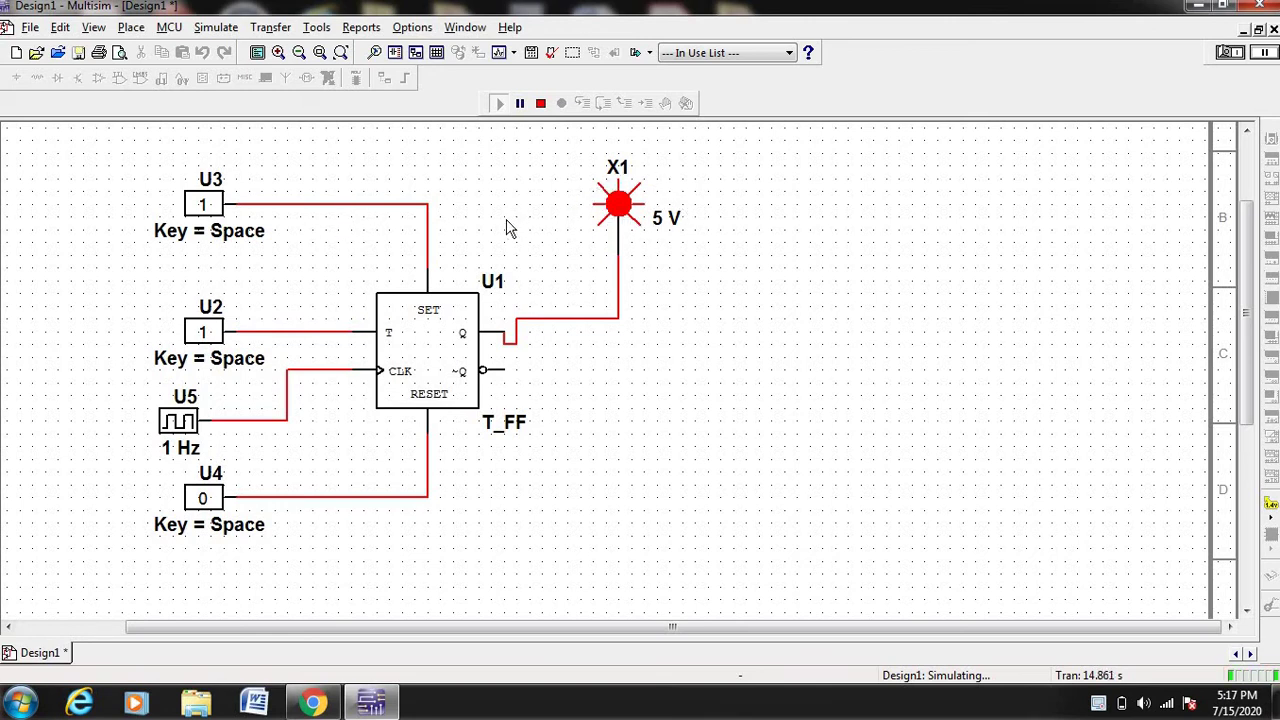
Return SET to 0, pulse RESET (U4) to 1 and back, then stop the simulation
left_click(205, 205)
left_click(205, 499)
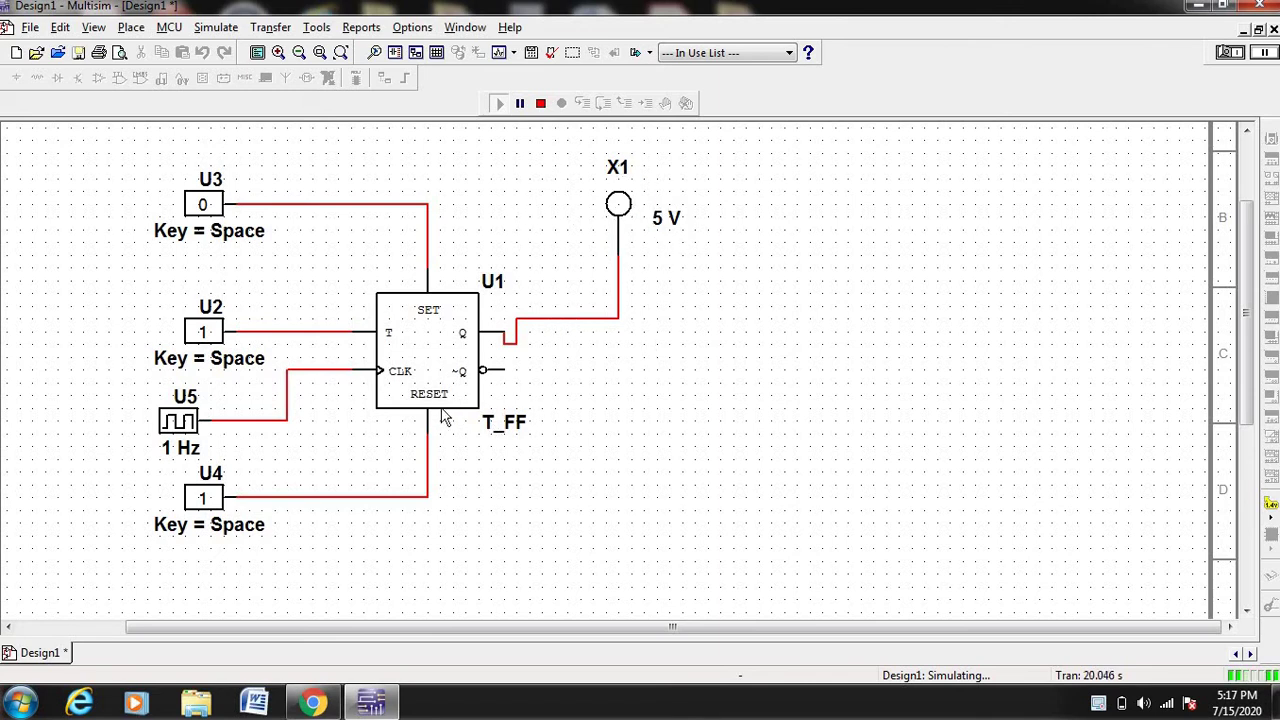
left_click(210, 504)
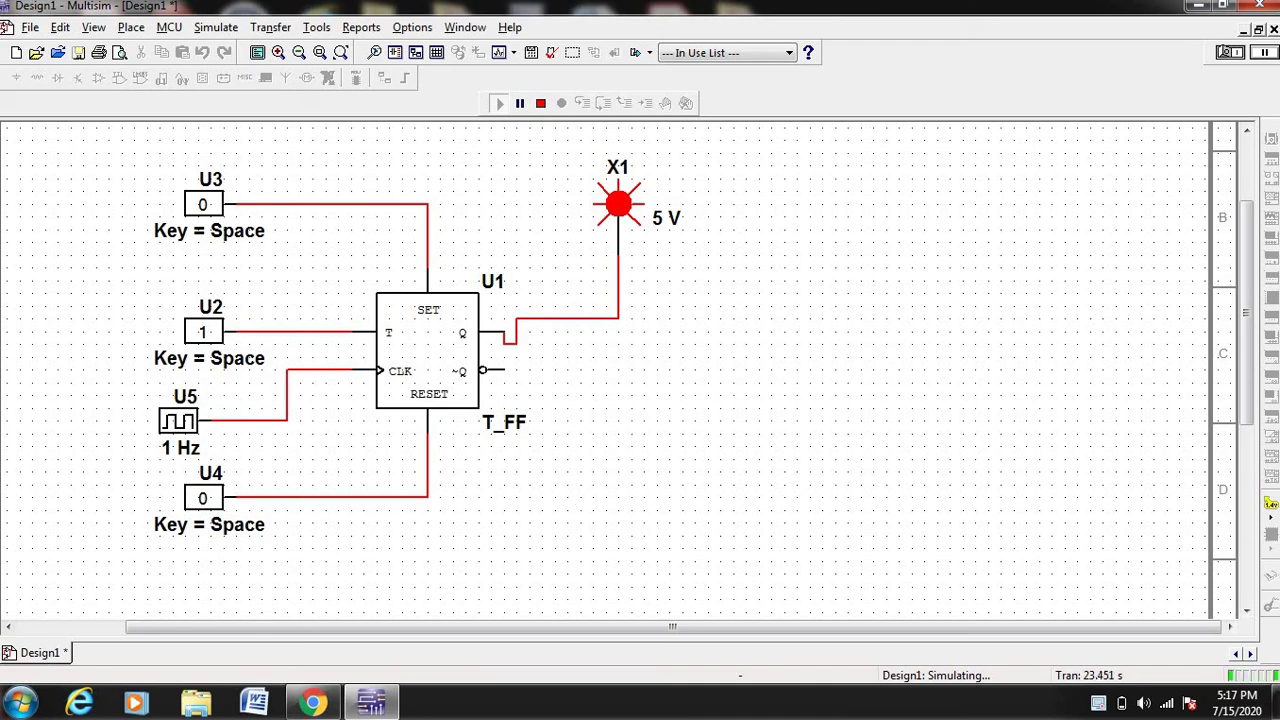
left_click(1231, 52)
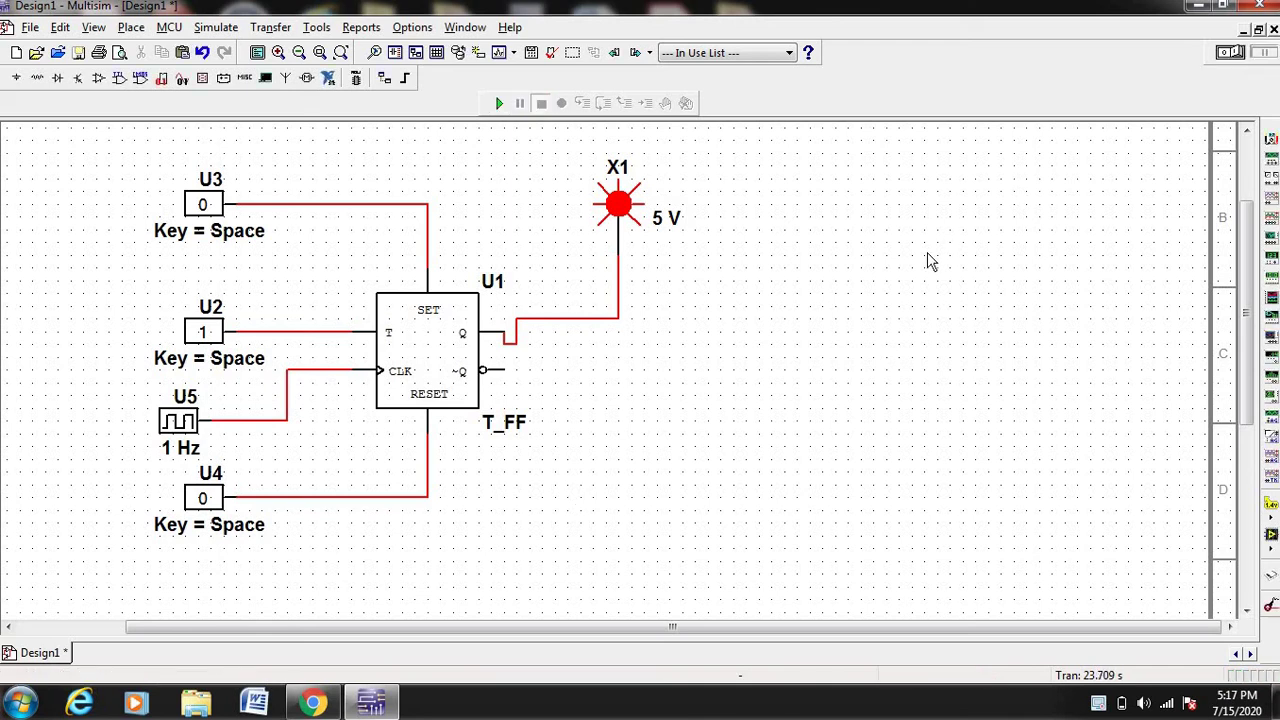